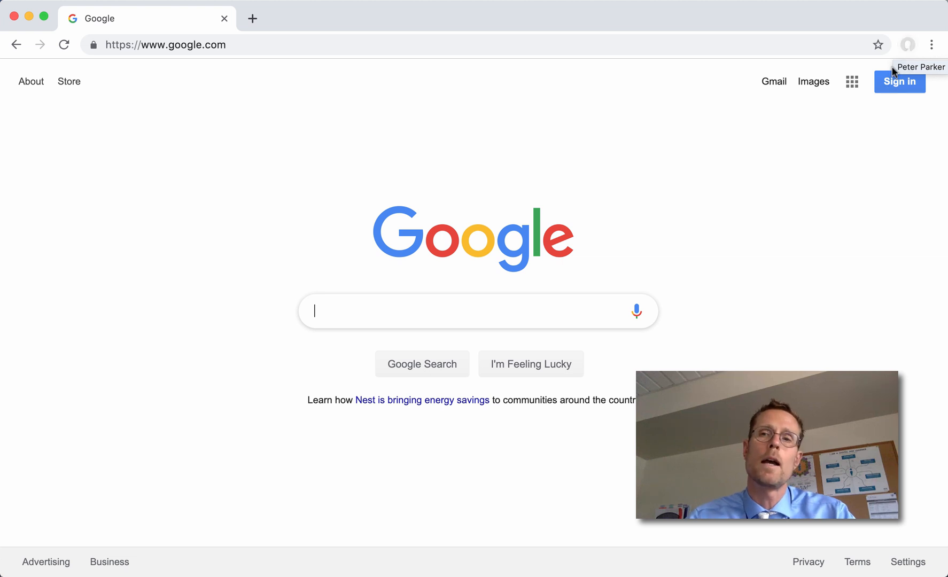
- Turn on Chrome sync by signing in with the school account's e-mail and password
{"action": "left_click", "coordinate": [907, 45]}
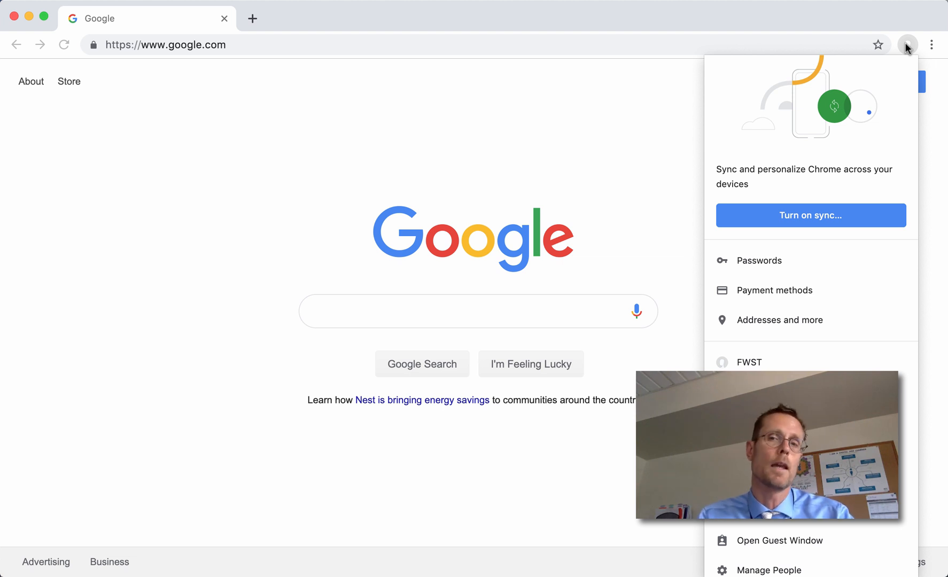
{"action": "left_click", "coordinate": [810, 217]}
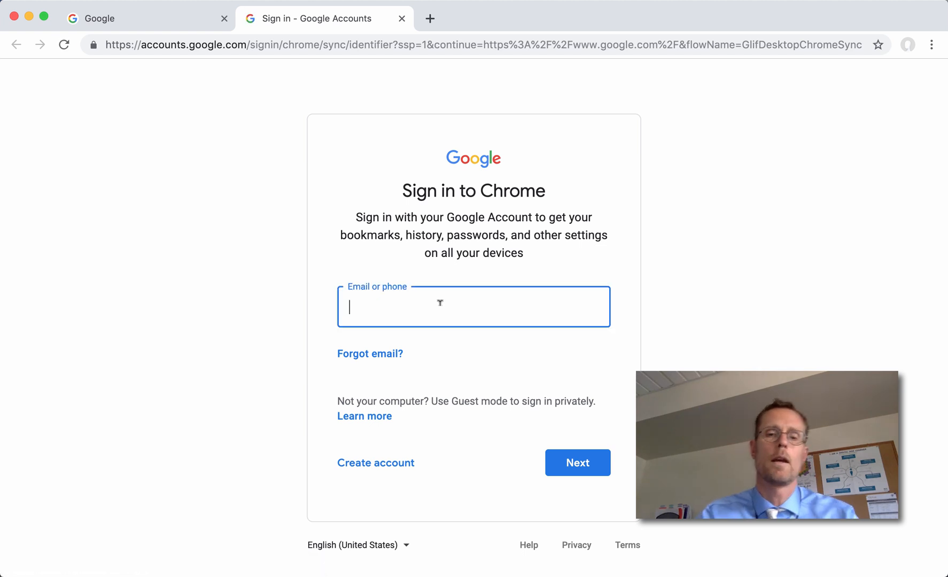
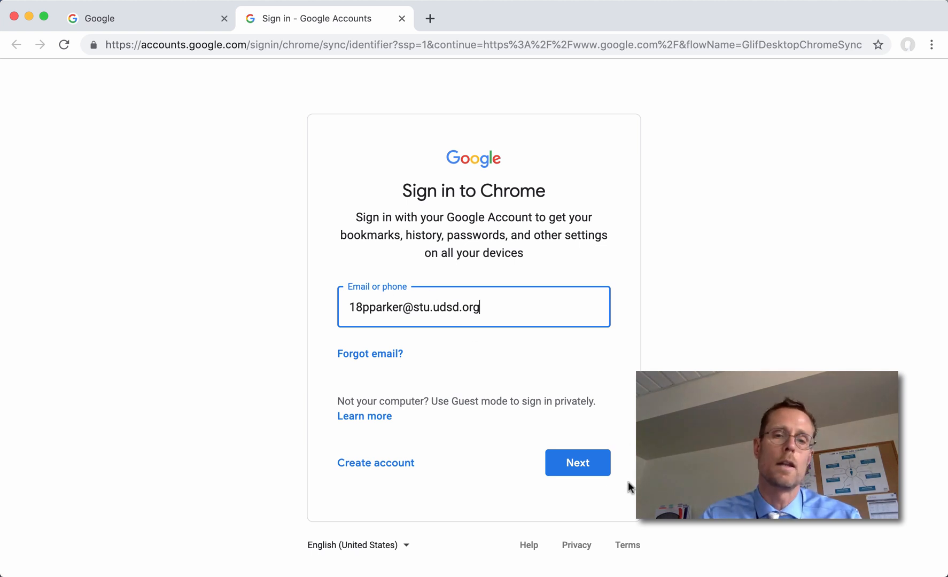
{"action": "left_click", "coordinate": [582, 473]}
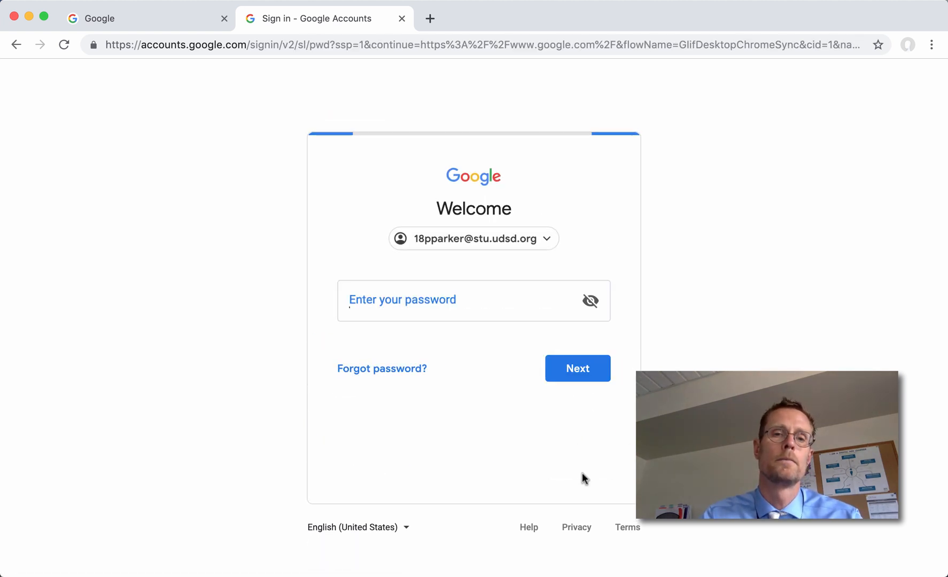
{"action": "type", "text": "****"}
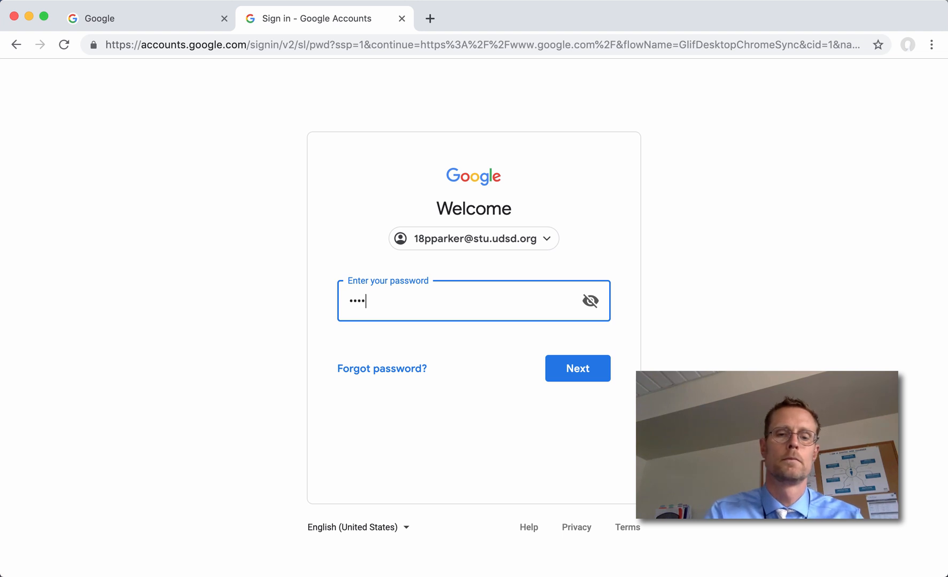
{"action": "type", "text": "******"}
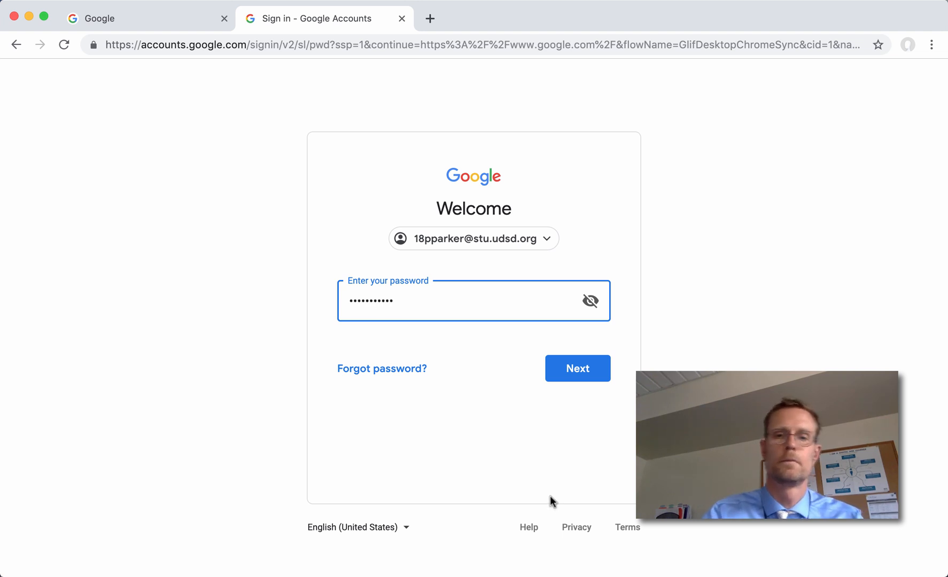
{"action": "left_click", "coordinate": [590, 363]}
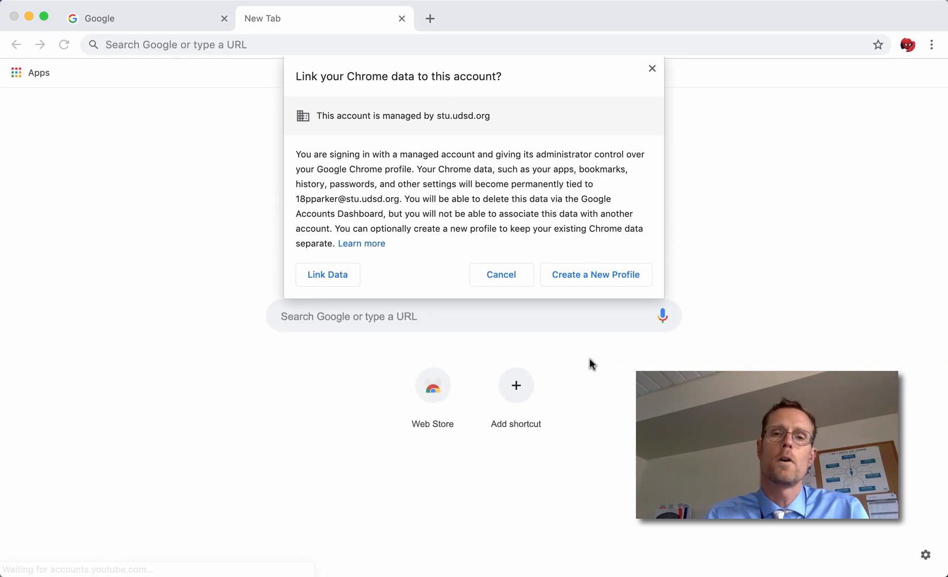
- Link the existing Chrome data to the school account and confirm turning on sync
{"action": "left_click", "coordinate": [345, 273]}
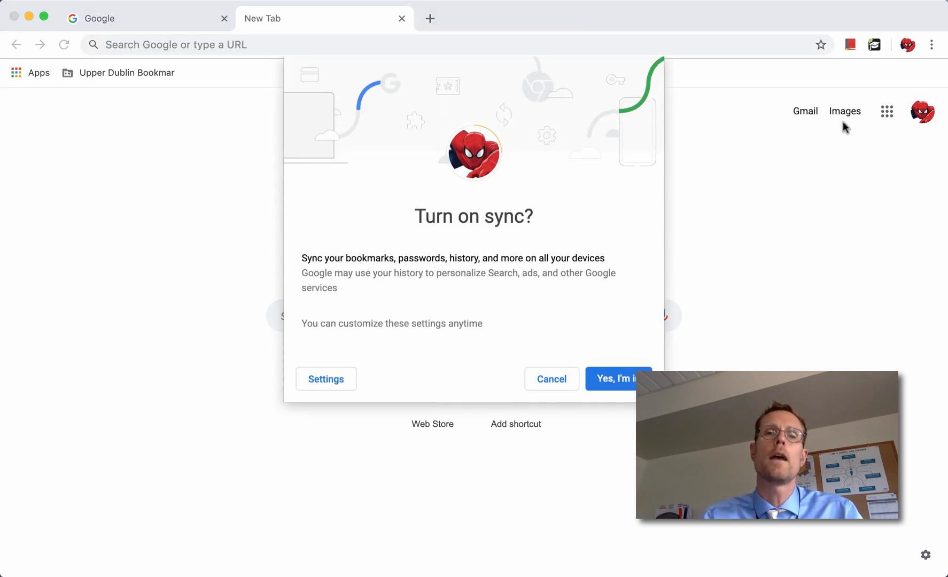
{"action": "left_click", "coordinate": [626, 384]}
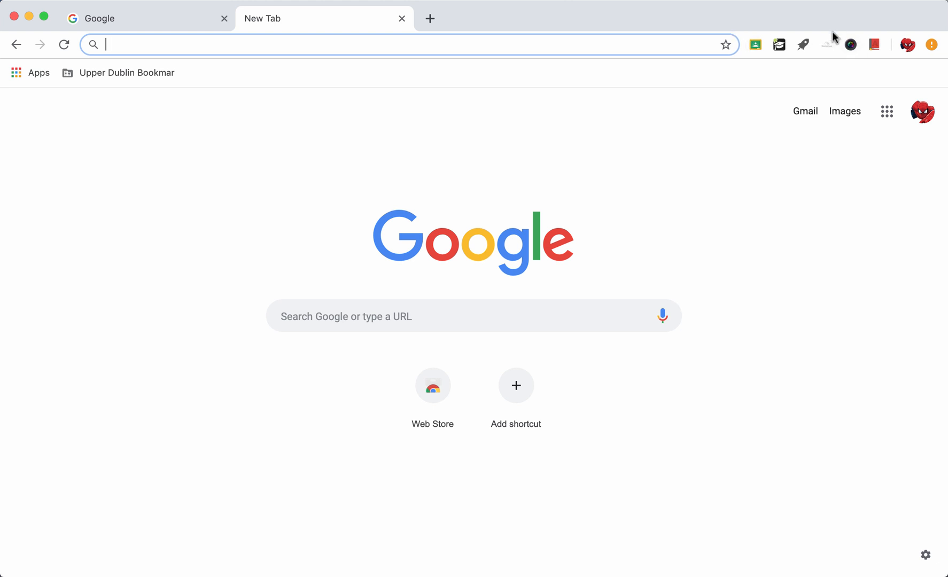
- Close the old Google tab and browse the Google apps grid before dismissing it
{"action": "left_click", "coordinate": [224, 19]}
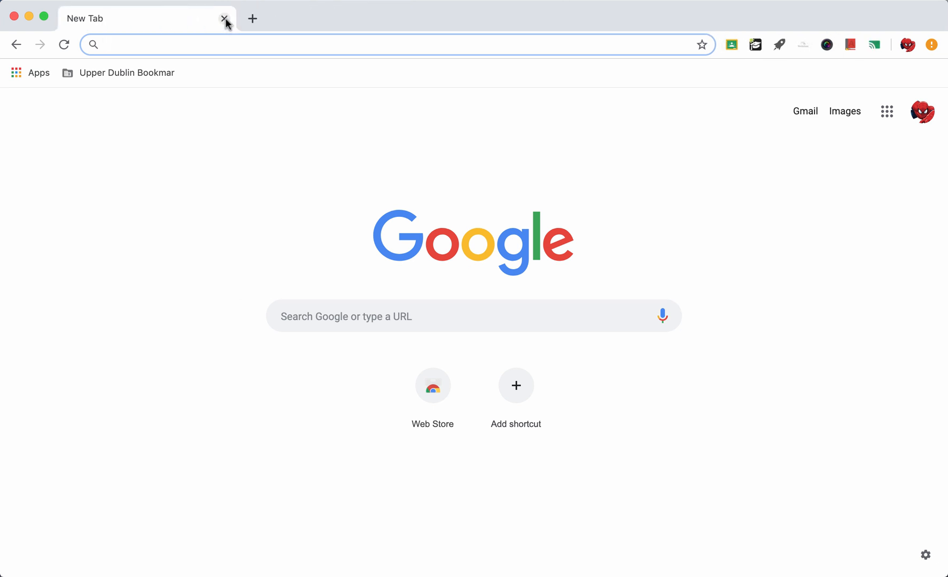
{"action": "left_click", "coordinate": [889, 122]}
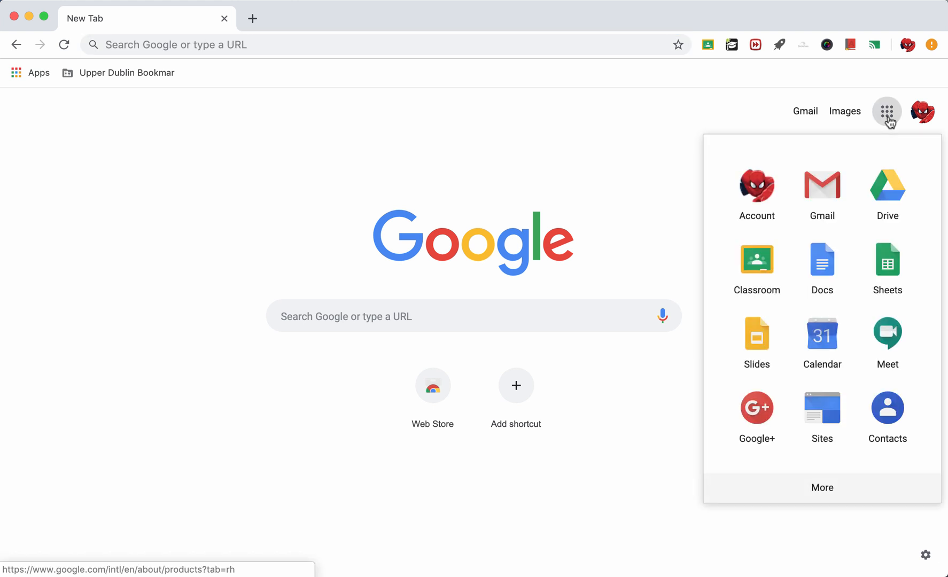
{"action": "scroll", "coordinate": [860, 352], "scroll_direction": "down", "scroll_amount": 2}
{"action": "scroll", "coordinate": [860, 351], "scroll_direction": "down", "scroll_amount": 10}
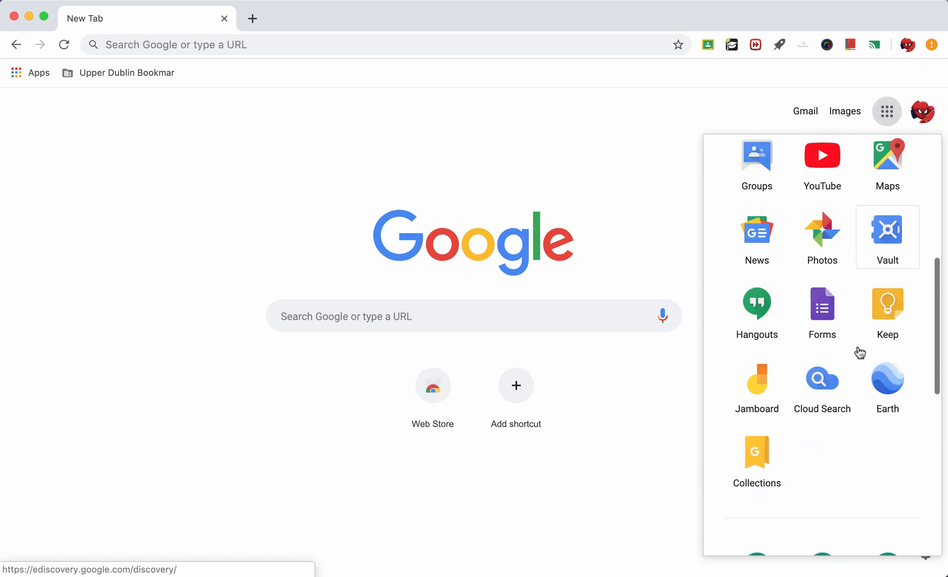
{"action": "scroll", "coordinate": [859, 350], "scroll_direction": "up", "scroll_amount": 12}
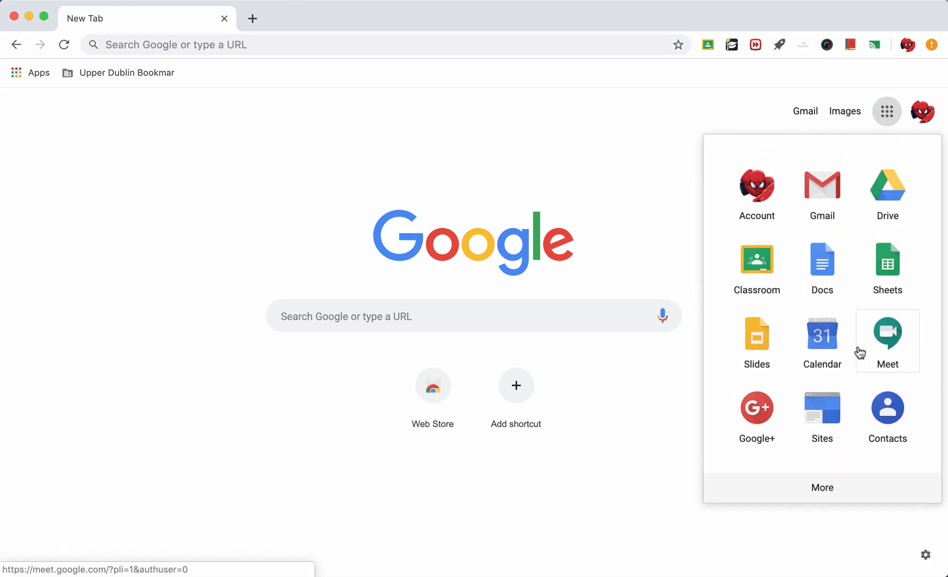
{"action": "left_click", "coordinate": [622, 127]}
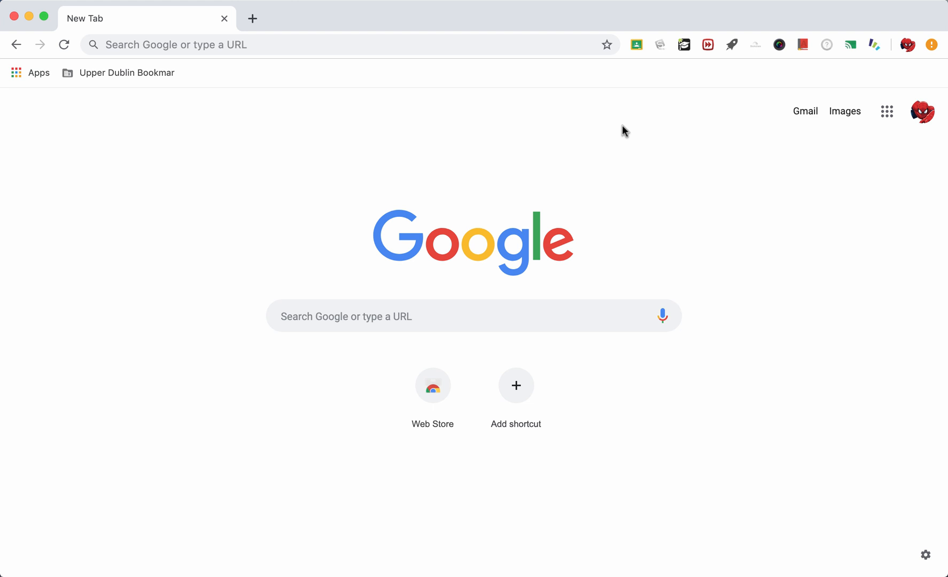
- Open Gmail, dismiss the desktop notifications banner, and show the Support options
{"action": "left_click", "coordinate": [812, 110]}
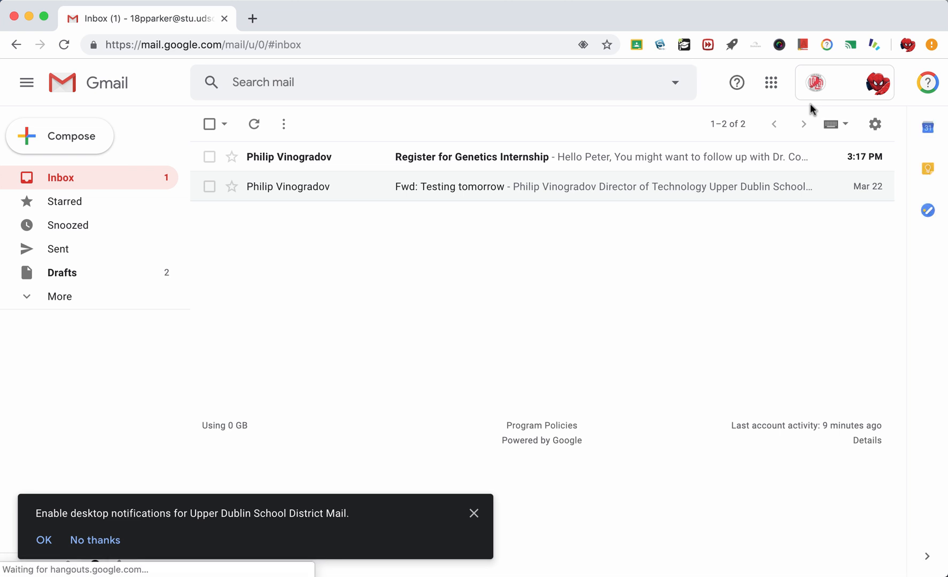
{"action": "left_click", "coordinate": [474, 514]}
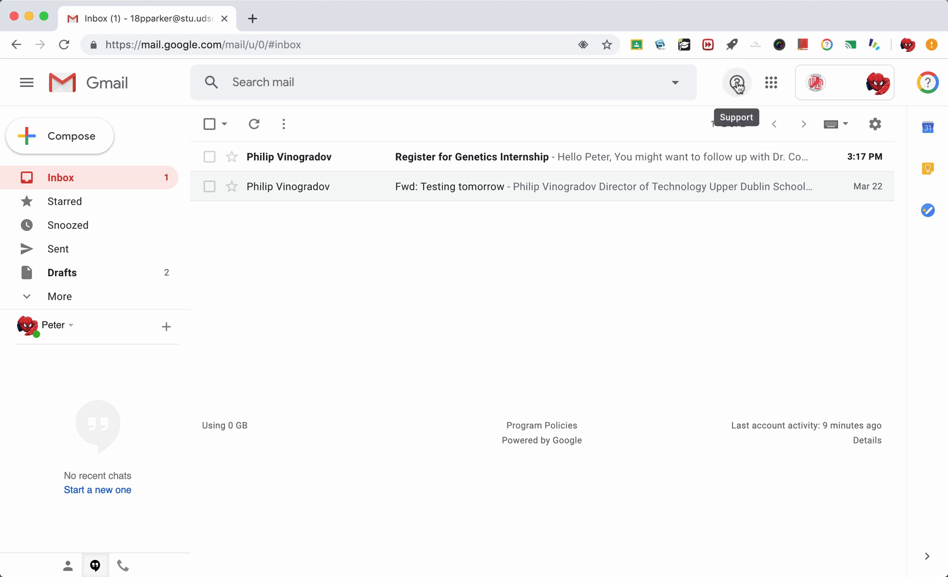
{"action": "left_click", "coordinate": [739, 86]}
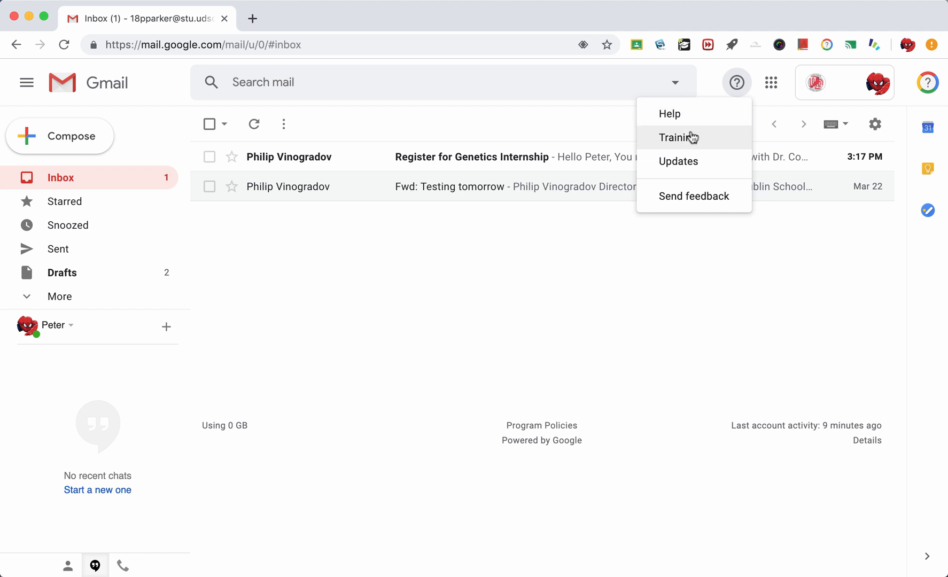
- Browse the Gmail training page's Learn by product section, then close the Learning Center tab
{"action": "left_click", "coordinate": [692, 137]}
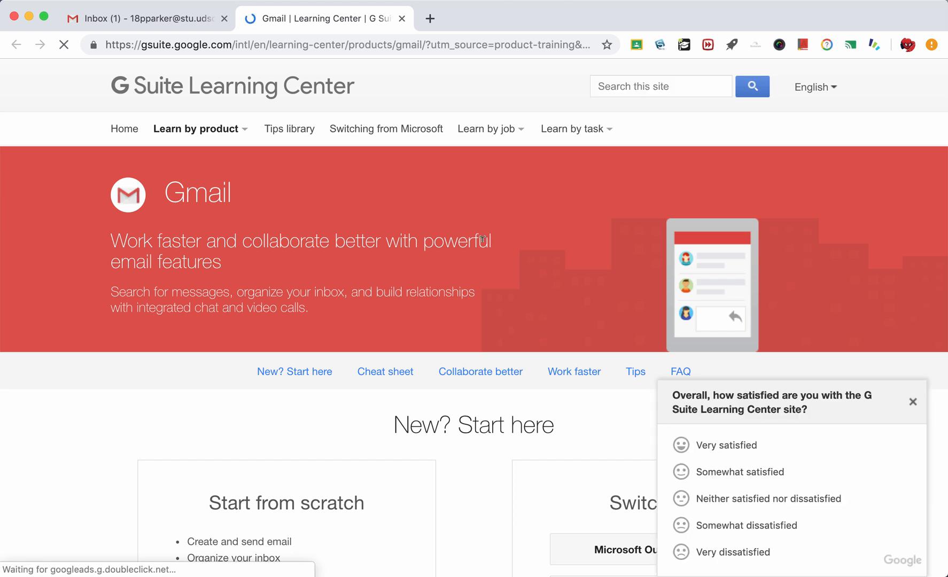
{"action": "left_click", "coordinate": [914, 404]}
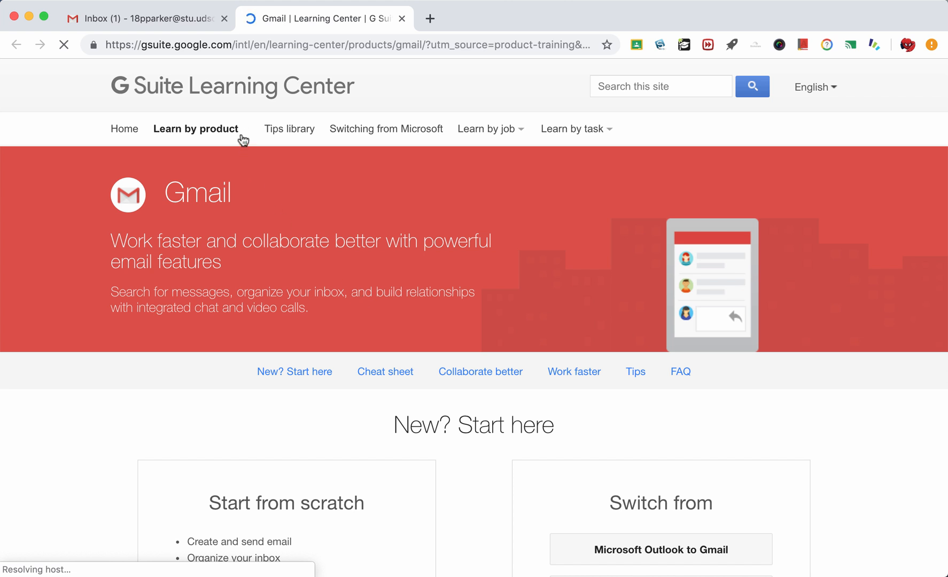
{"action": "left_click", "coordinate": [239, 133]}
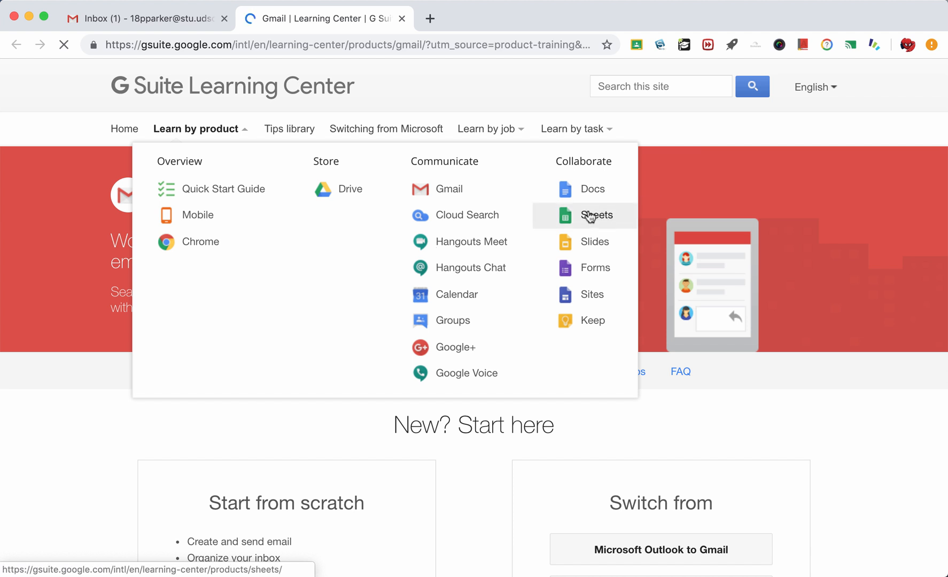
{"action": "scroll", "coordinate": [733, 412], "scroll_direction": "down", "scroll_amount": 5}
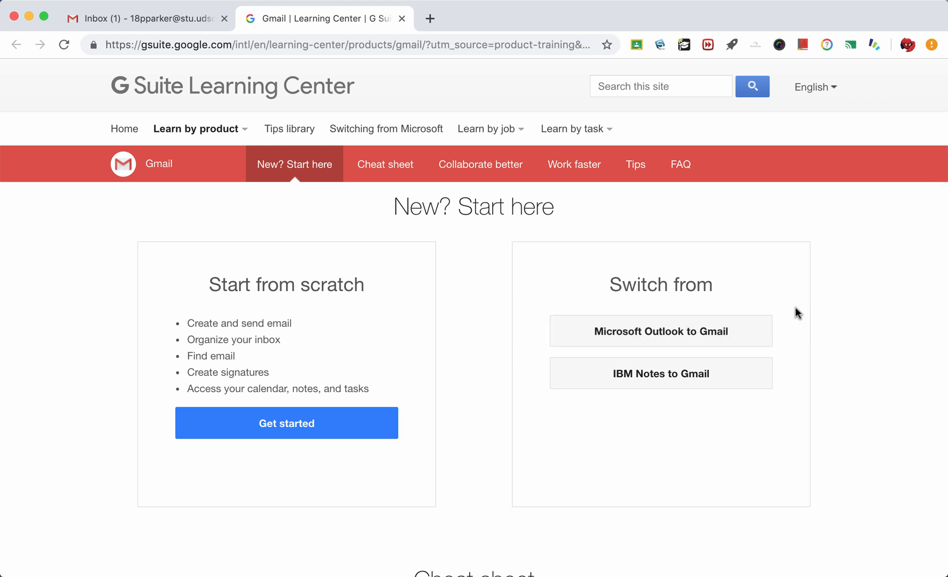
{"action": "scroll", "coordinate": [796, 313], "scroll_direction": "down", "scroll_amount": 5}
{"action": "scroll", "coordinate": [795, 313], "scroll_direction": "up", "scroll_amount": 4}
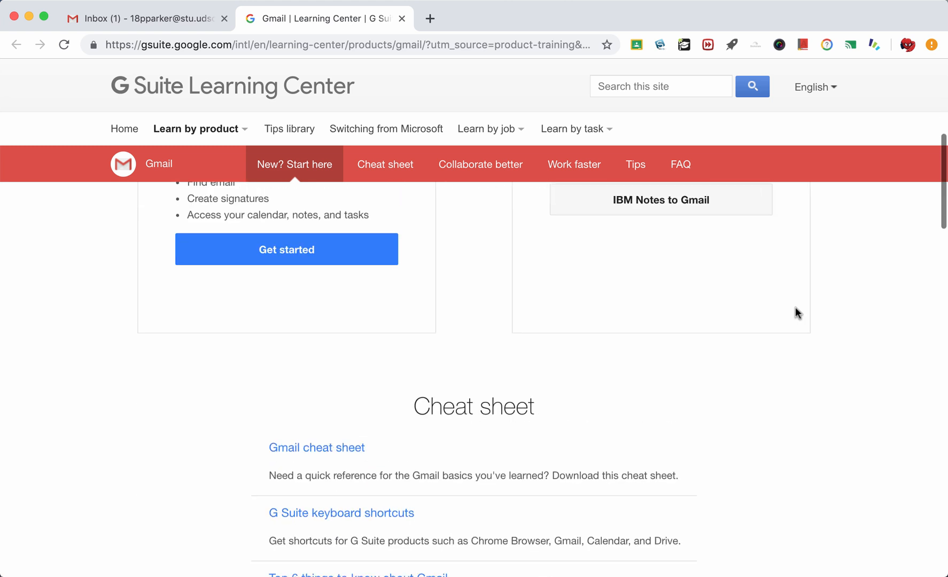
{"action": "left_click", "coordinate": [401, 19]}
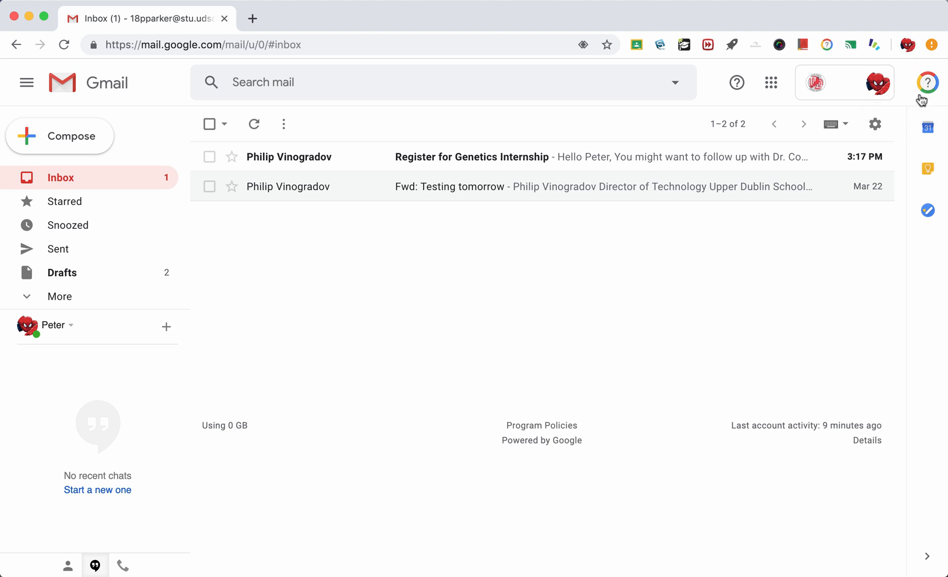
- Start the Introduction to Search lesson from Searching for Email in G Suite Training
{"action": "left_click", "coordinate": [924, 94]}
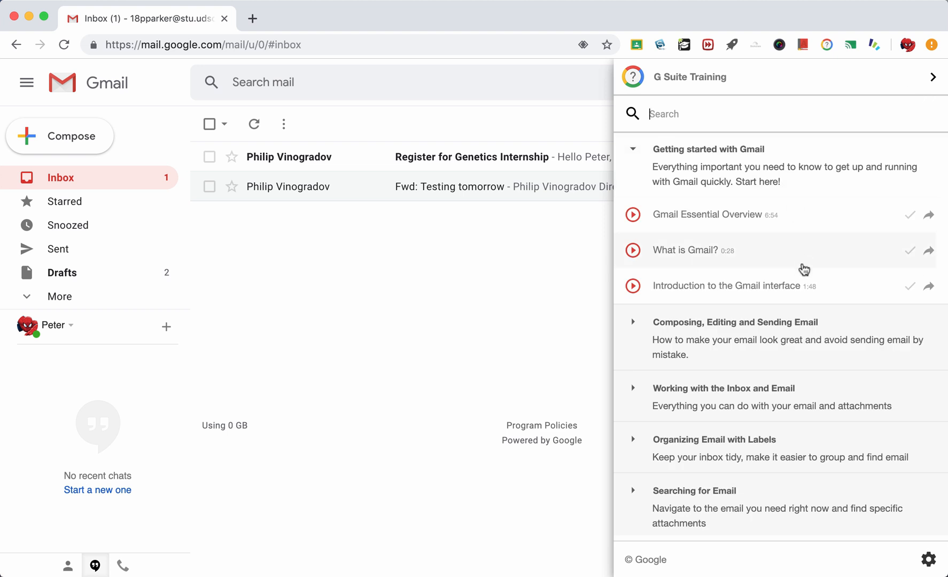
{"action": "scroll", "coordinate": [805, 268], "scroll_direction": "down", "scroll_amount": 2}
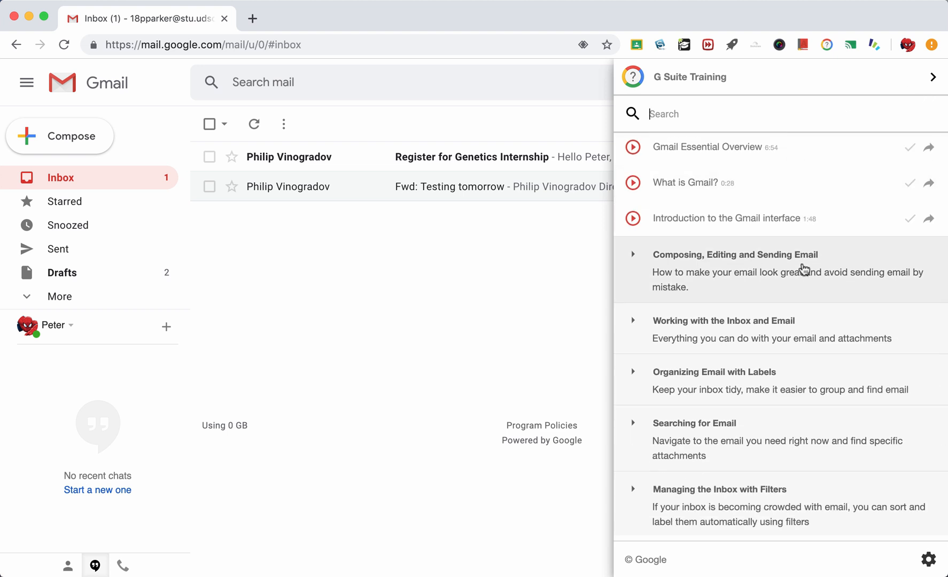
{"action": "scroll", "coordinate": [803, 268], "scroll_direction": "down", "scroll_amount": 3}
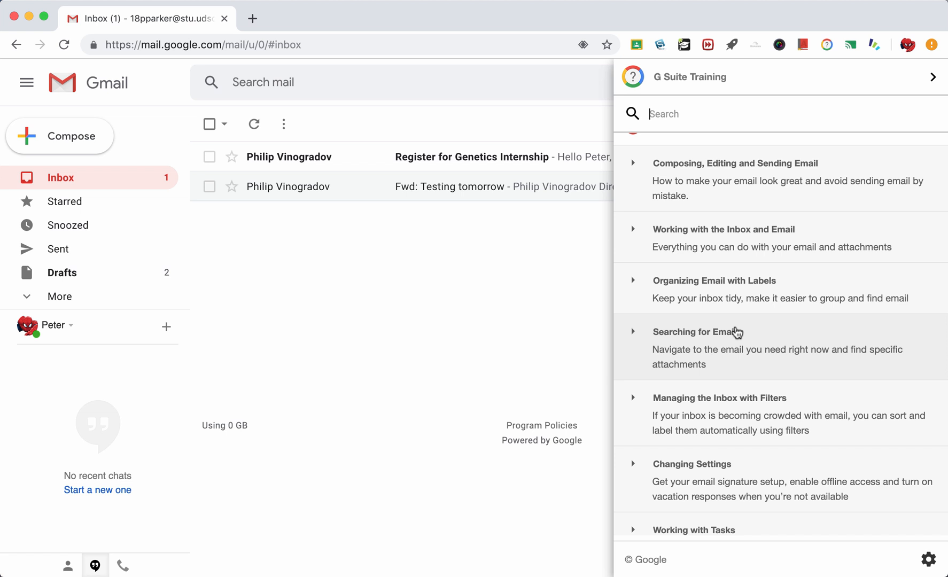
{"action": "left_click", "coordinate": [692, 351]}
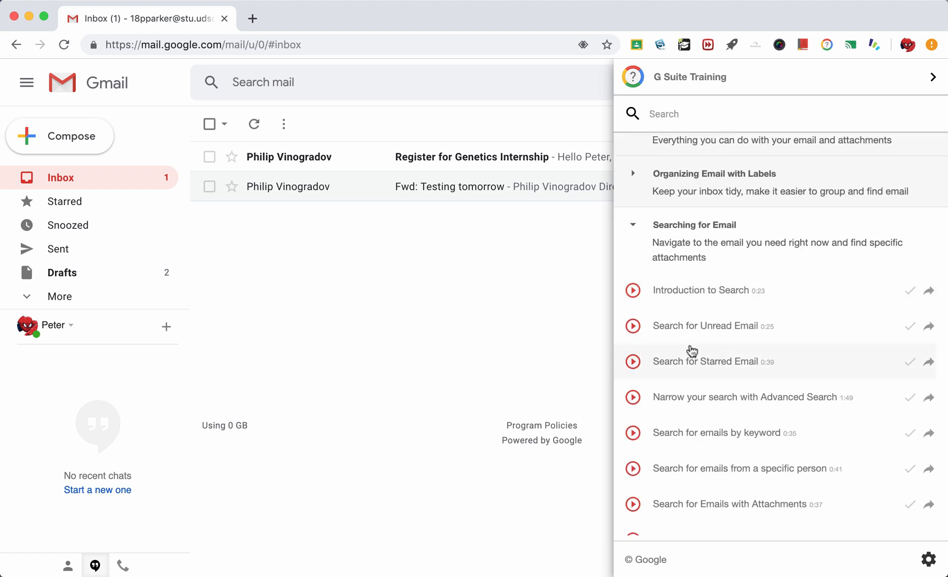
{"action": "left_click", "coordinate": [673, 294]}
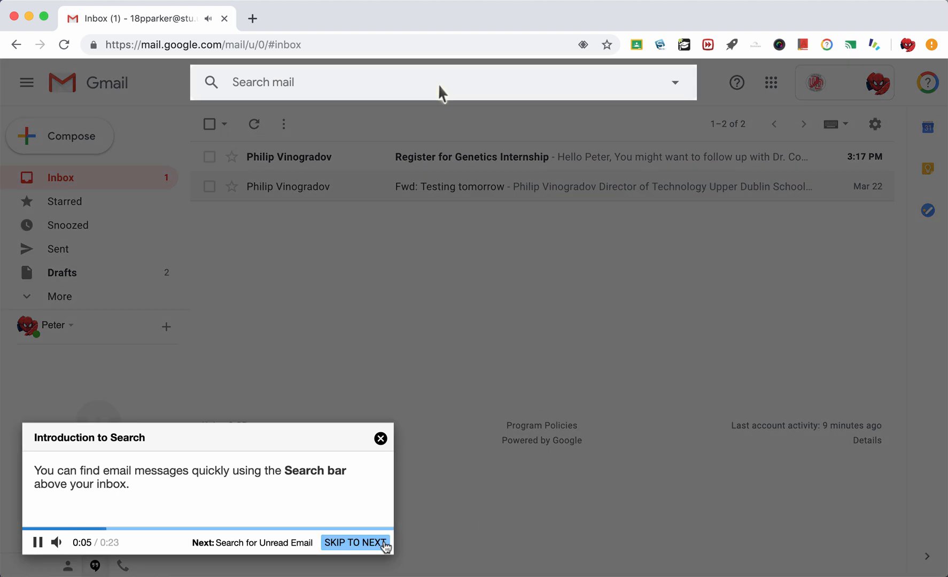
- End the lesson, confirming with YES, then open and close the Help menu
{"action": "left_click", "coordinate": [382, 440]}
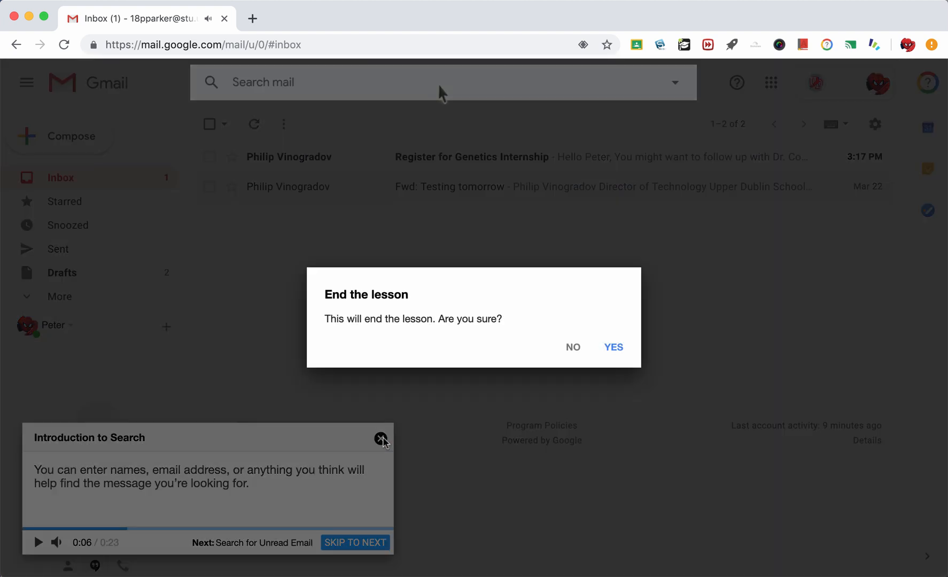
{"action": "left_click", "coordinate": [620, 349]}
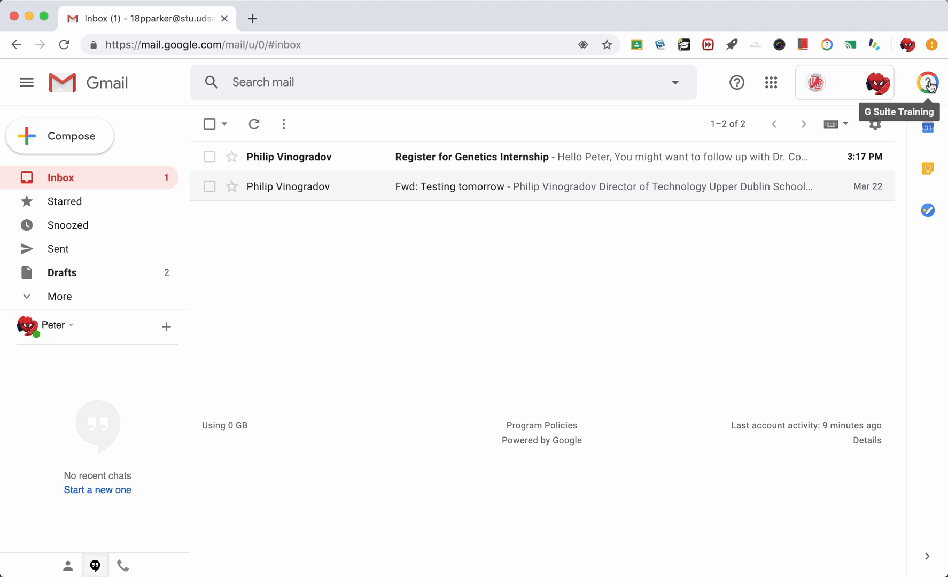
{"action": "left_click", "coordinate": [741, 92]}
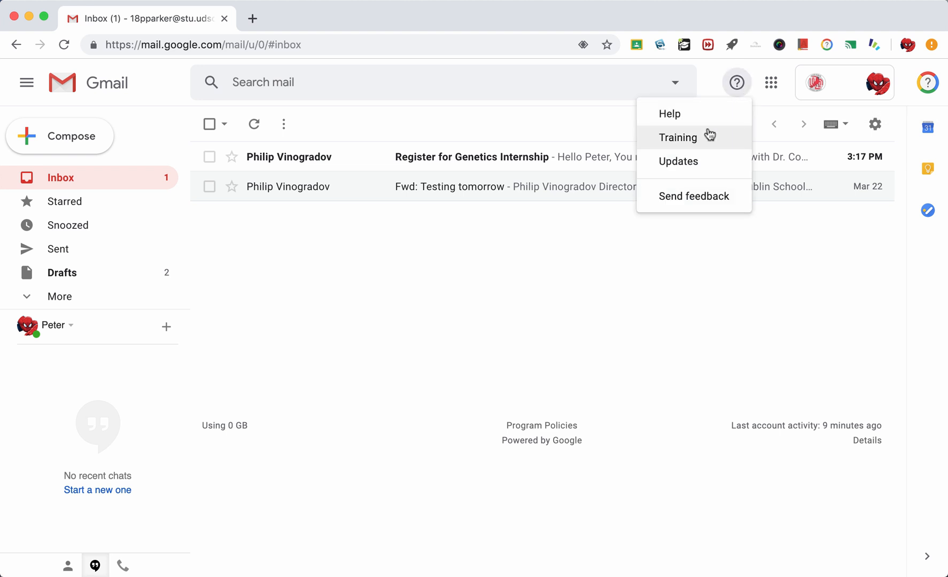
{"action": "left_click", "coordinate": [610, 313]}
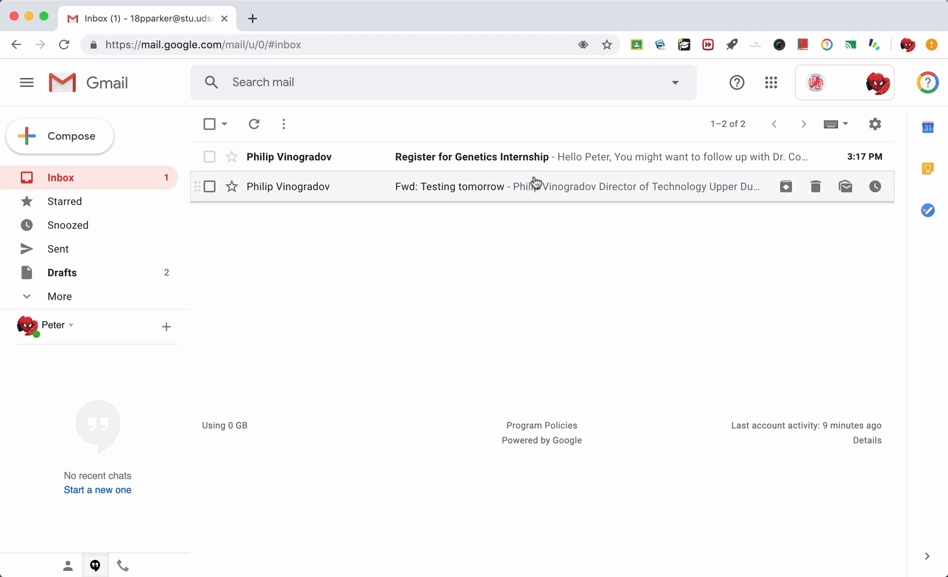
- Open Gmail Settings and scroll through the General tab's options like Signature and Stars
{"action": "left_click", "coordinate": [876, 124]}
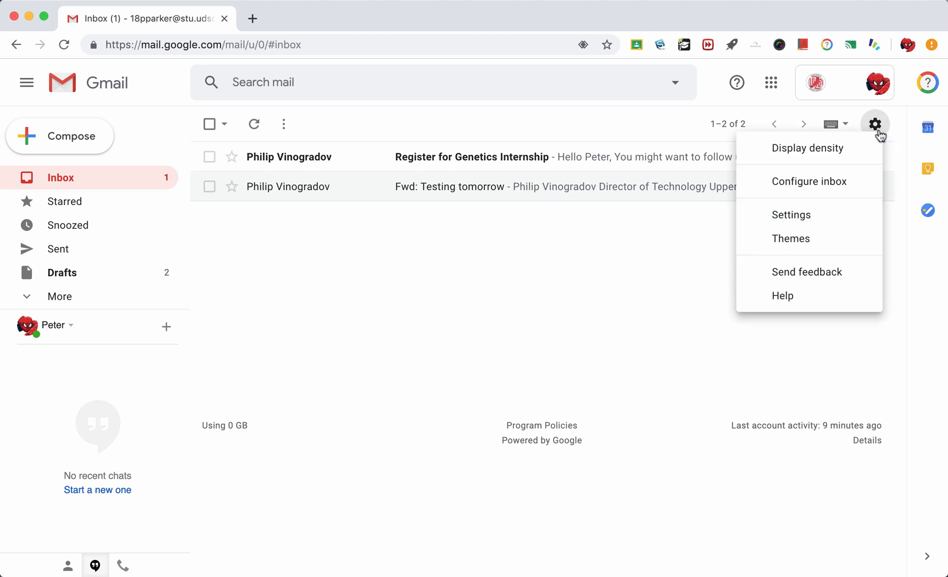
{"action": "left_click", "coordinate": [828, 215]}
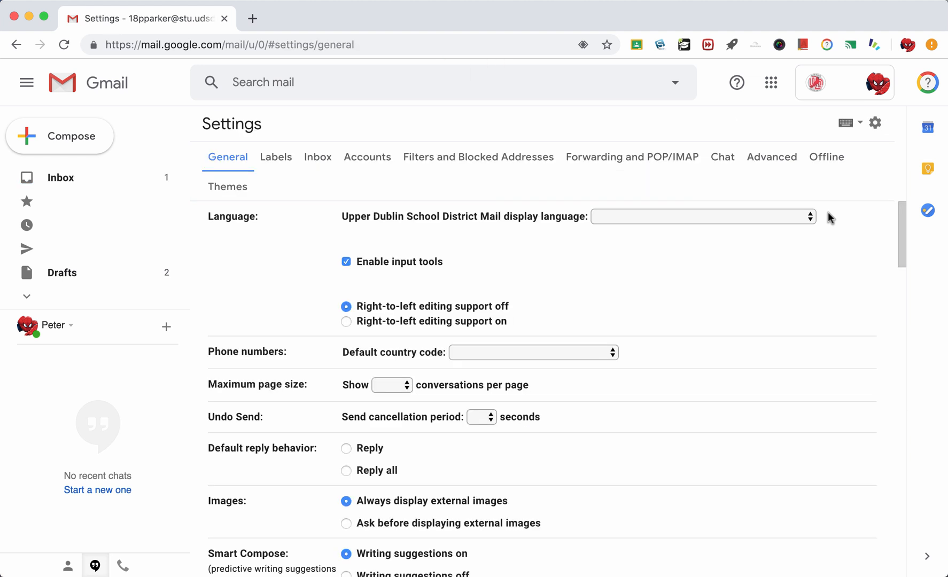
{"action": "scroll", "coordinate": [549, 363], "scroll_direction": "down", "scroll_amount": 4}
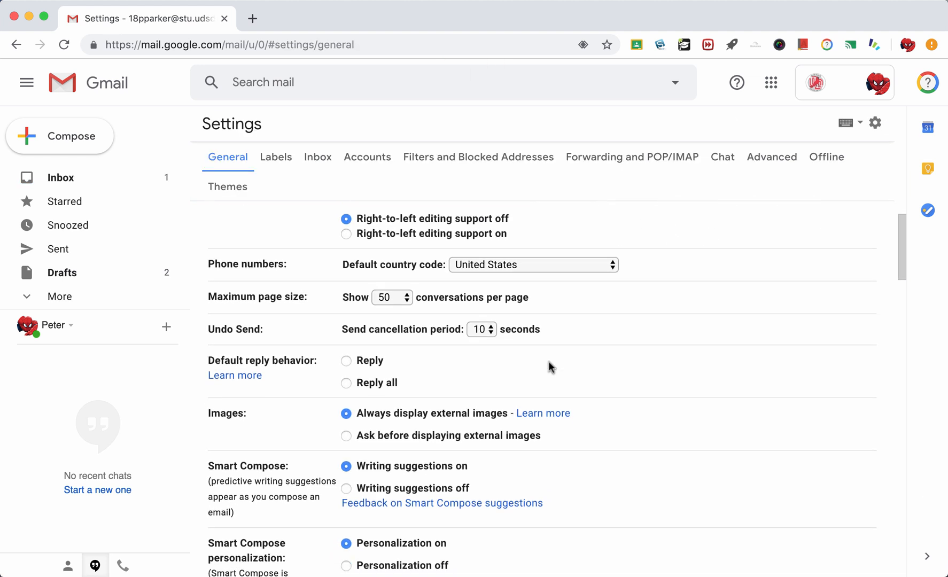
{"action": "scroll", "coordinate": [548, 364], "scroll_direction": "down", "scroll_amount": 18}
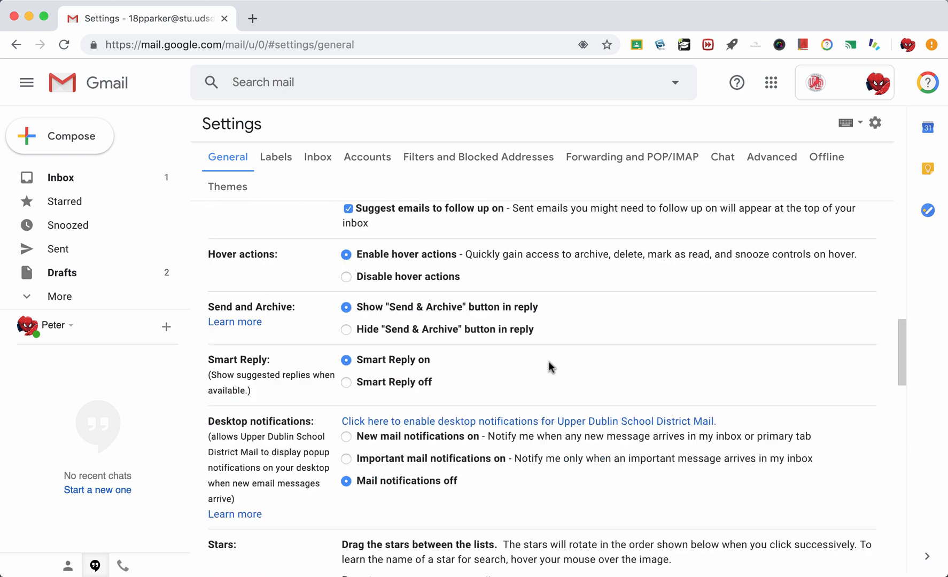
{"action": "scroll", "coordinate": [549, 362], "scroll_direction": "down", "scroll_amount": 4}
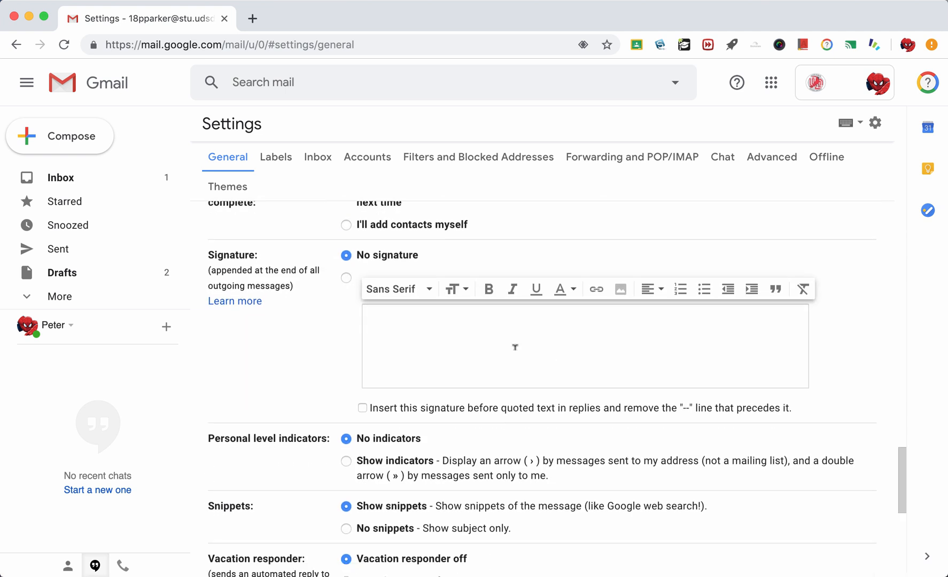
{"action": "scroll", "coordinate": [578, 397], "scroll_direction": "down", "scroll_amount": 7}
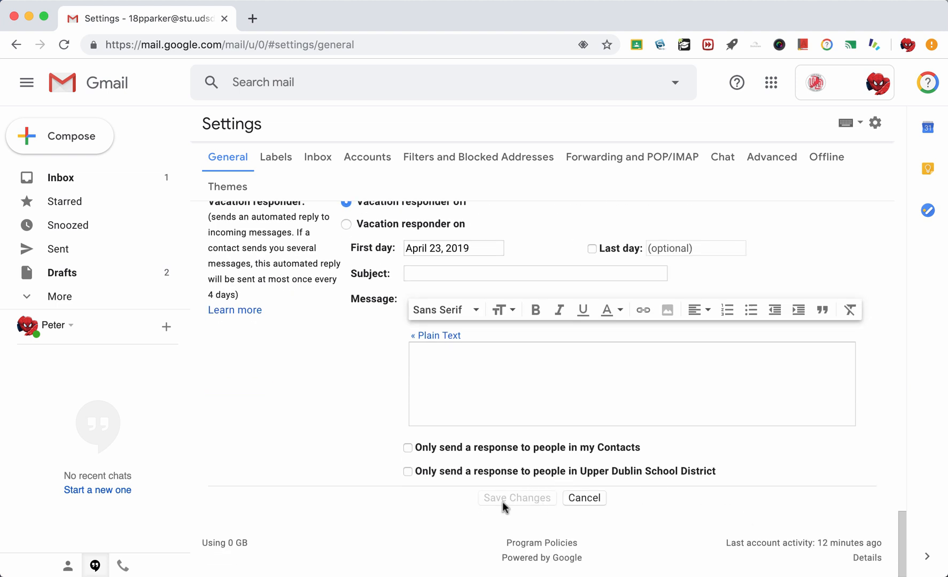
{"action": "scroll", "coordinate": [514, 481], "scroll_direction": "up", "scroll_amount": 12}
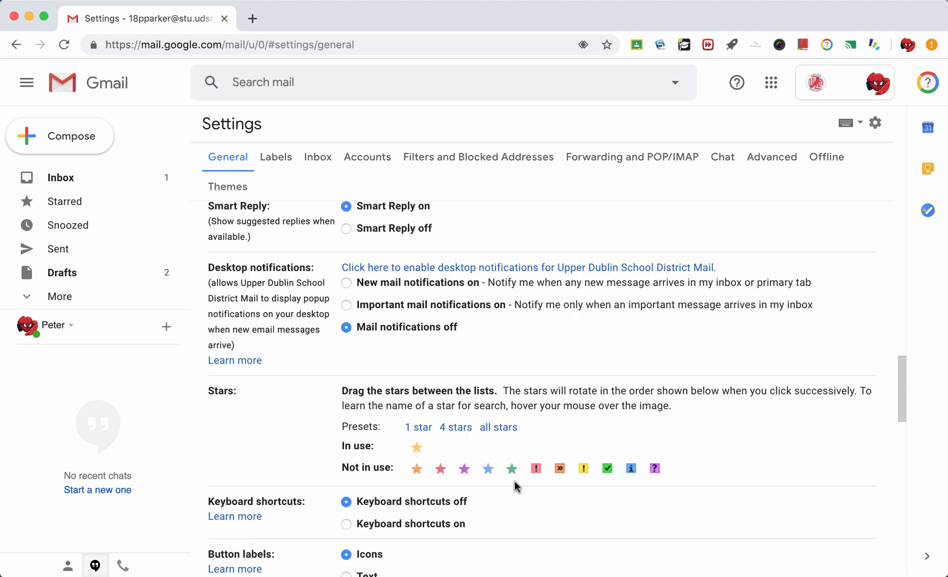
- Enable Preview Pane on the Advanced settings tab and save changes
{"action": "left_click", "coordinate": [774, 162]}
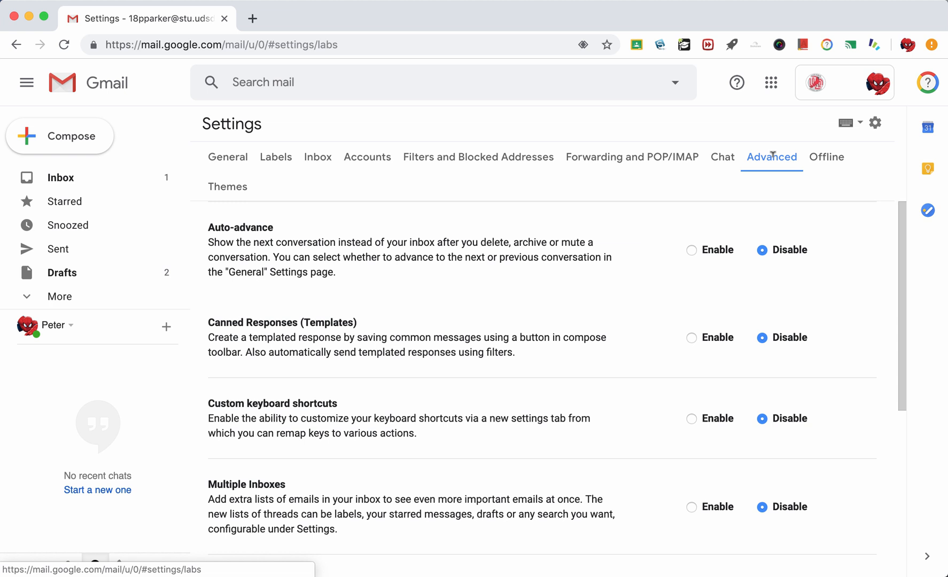
{"action": "scroll", "coordinate": [548, 377], "scroll_direction": "down", "scroll_amount": 3}
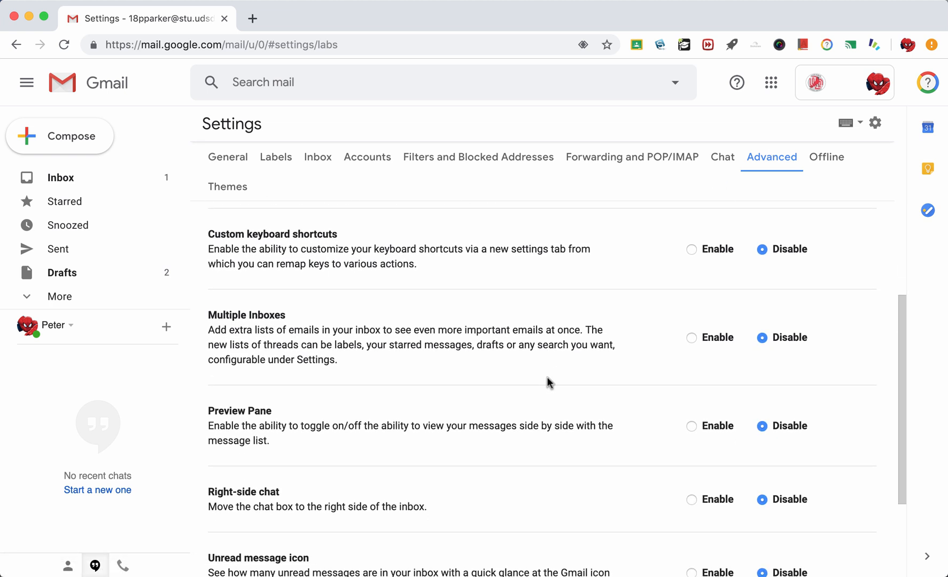
{"action": "scroll", "coordinate": [547, 377], "scroll_direction": "down", "scroll_amount": 1}
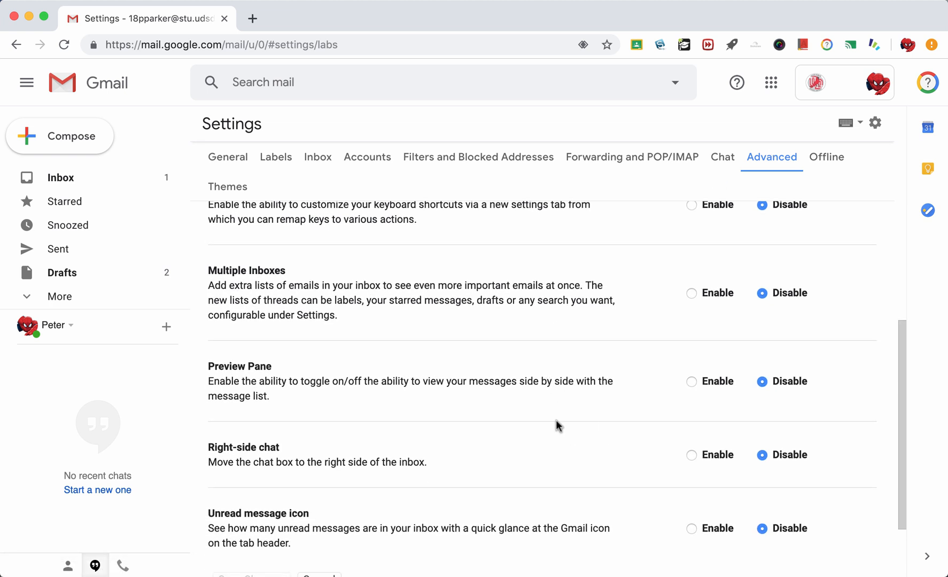
{"action": "left_click", "coordinate": [692, 381]}
{"action": "scroll", "coordinate": [588, 423], "scroll_direction": "down", "scroll_amount": 2}
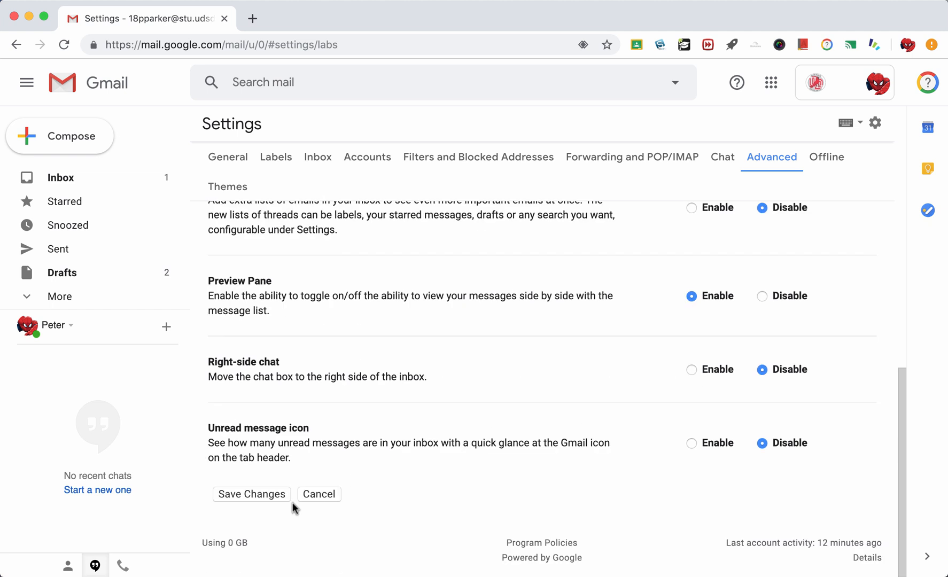
{"action": "left_click", "coordinate": [261, 495]}
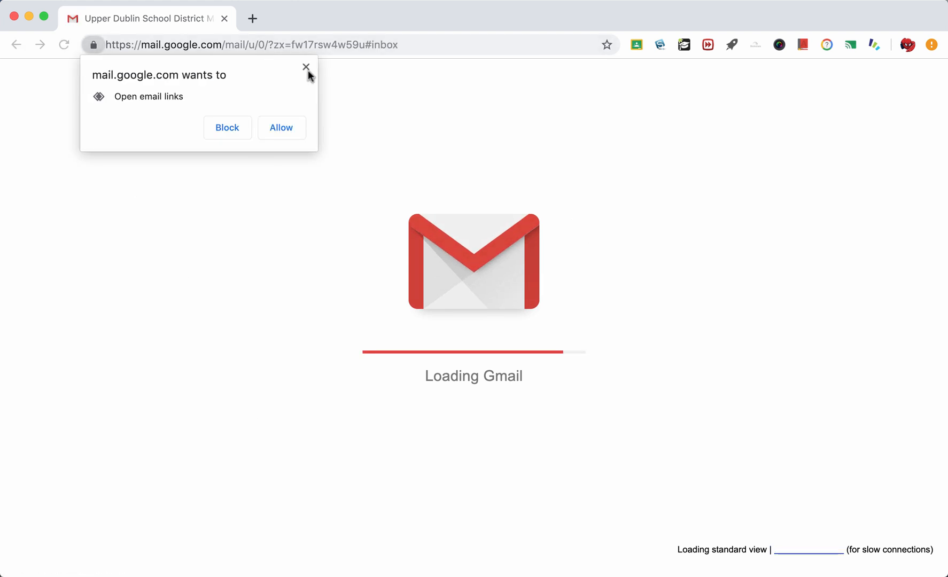
- Allow Gmail to open email links, then open and leave the Fwd: Testing tomorrow email
{"action": "left_click", "coordinate": [276, 128]}
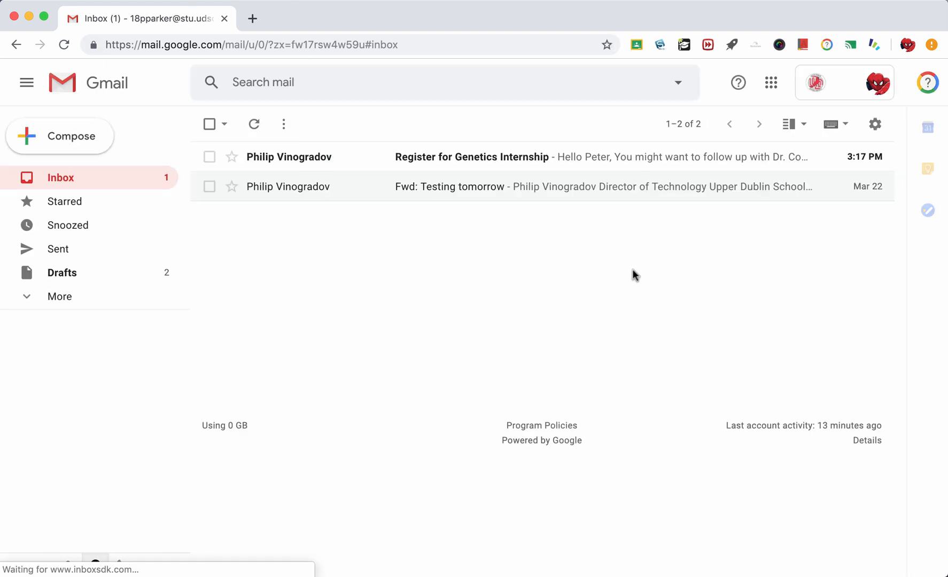
{"action": "left_click", "coordinate": [482, 196]}
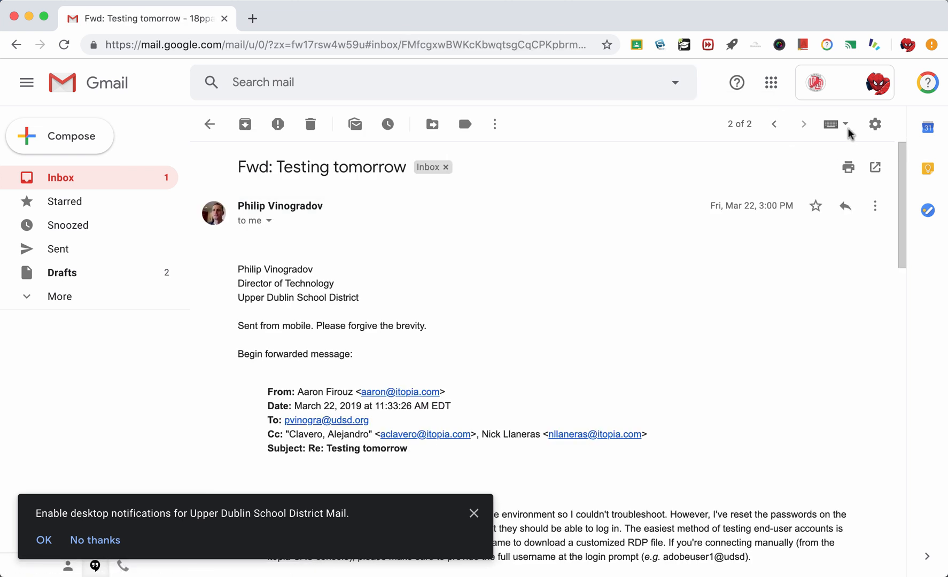
{"action": "left_click", "coordinate": [209, 124]}
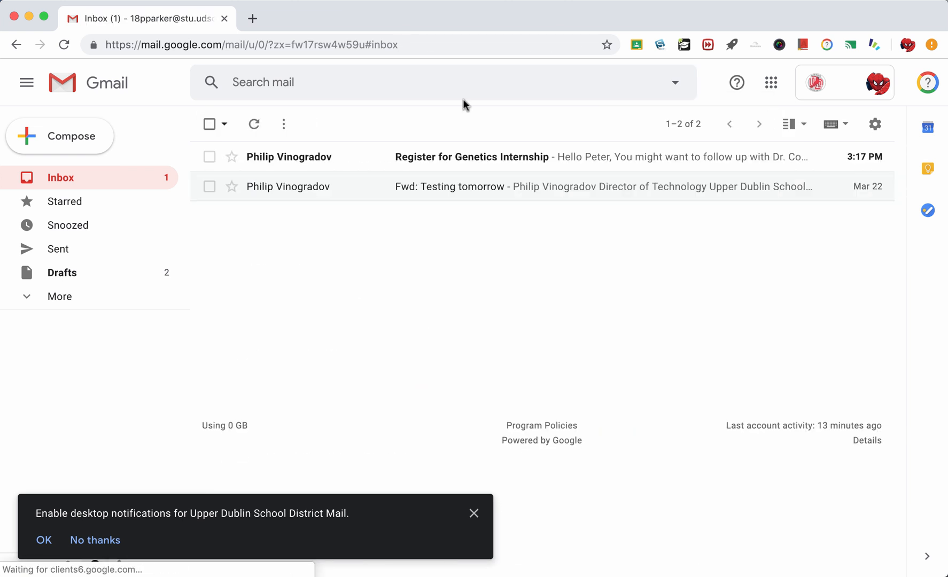
- Preview both emails in a vertical split pane, then switch back to No Split
{"action": "left_click", "coordinate": [790, 124]}
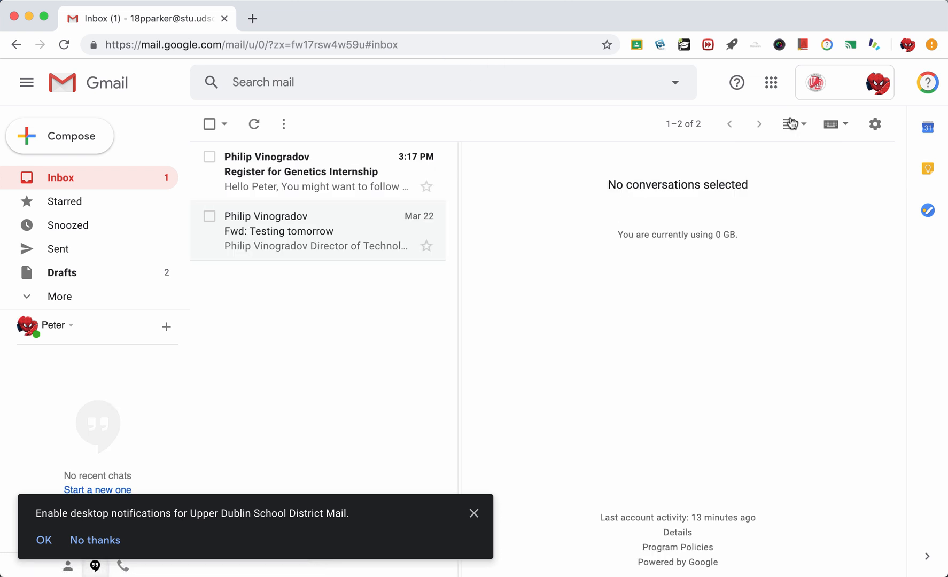
{"action": "left_click", "coordinate": [339, 238]}
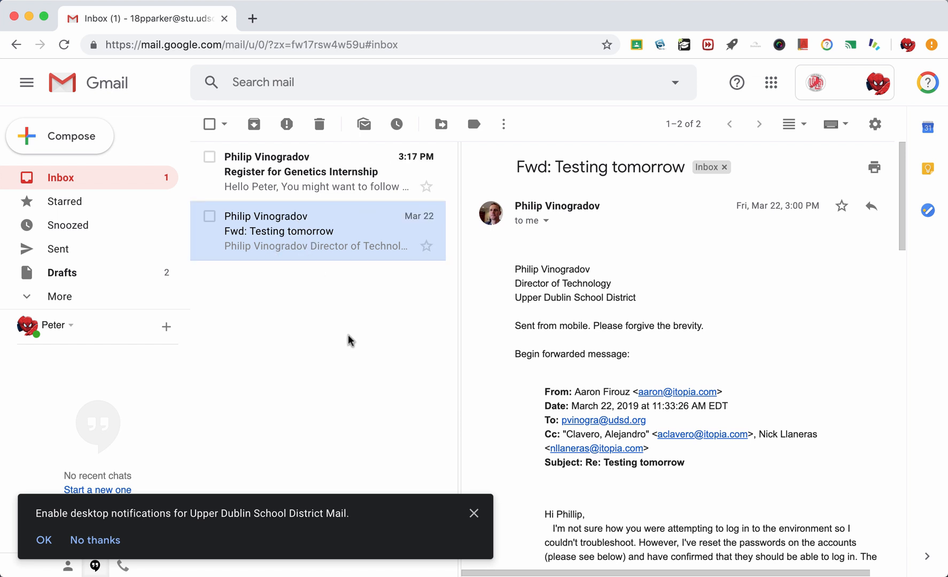
{"action": "left_click", "coordinate": [291, 179]}
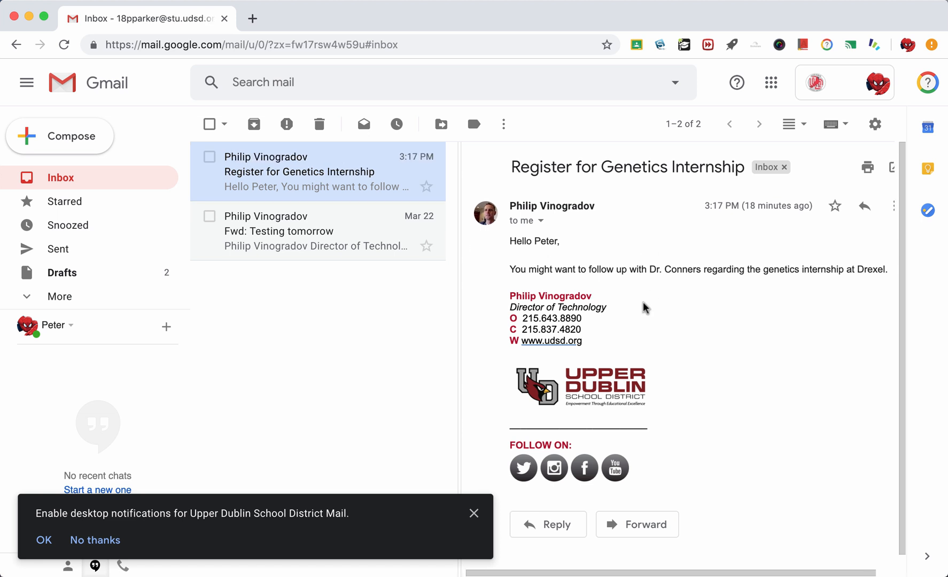
{"action": "left_click", "coordinate": [803, 129]}
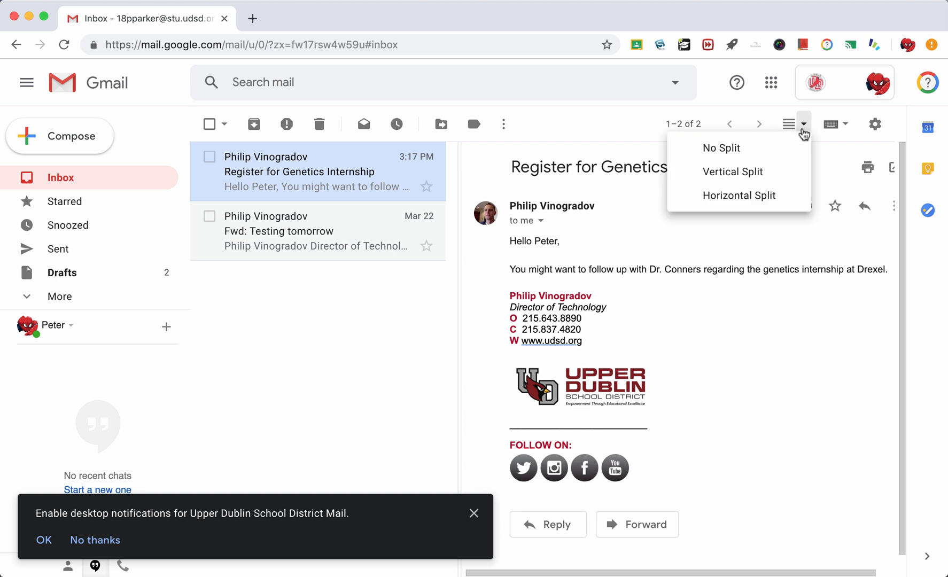
{"action": "left_click", "coordinate": [790, 127]}
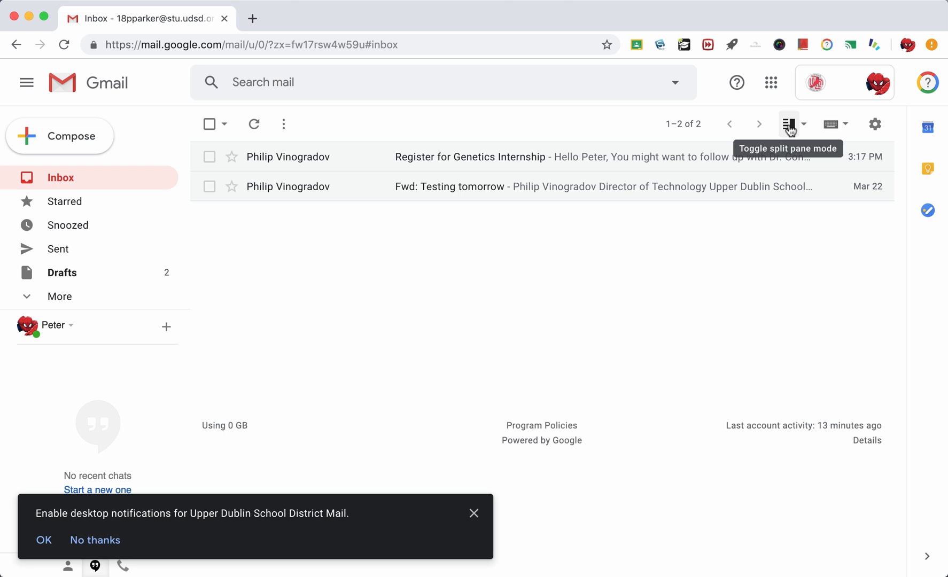
{"action": "left_click", "coordinate": [486, 168]}
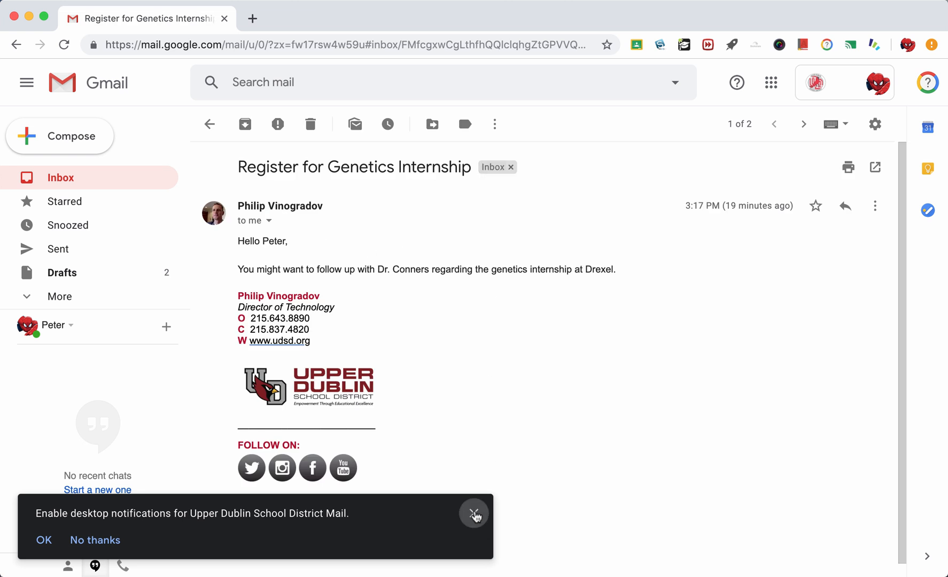
{"action": "left_click", "coordinate": [474, 513]}
{"action": "scroll", "coordinate": [541, 444], "scroll_direction": "down", "scroll_amount": 1}
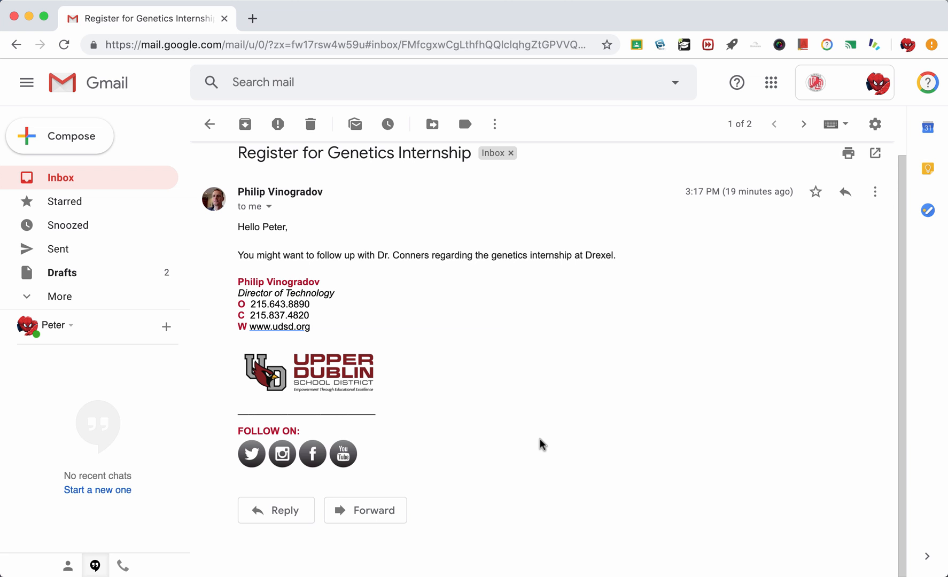
{"action": "left_click", "coordinate": [282, 513]}
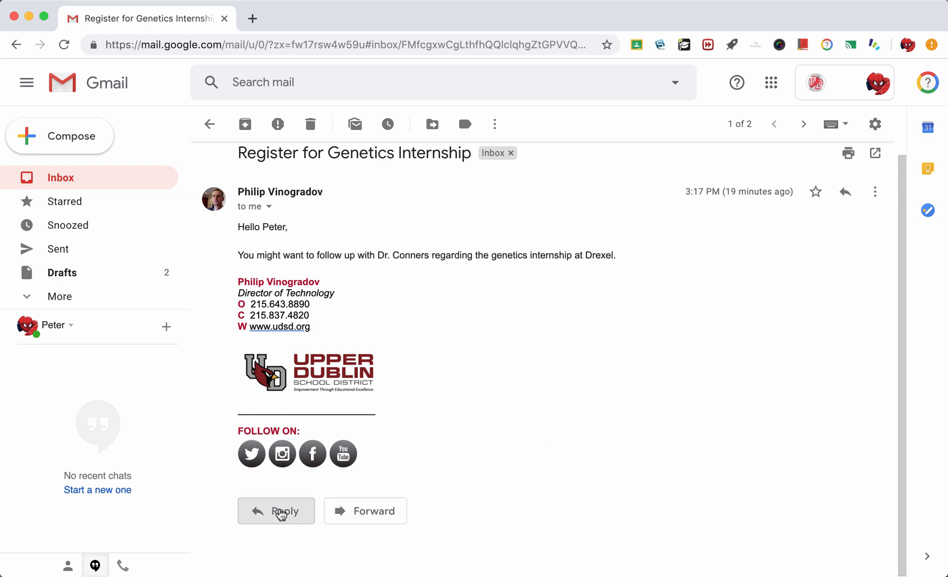
{"action": "scroll", "coordinate": [398, 469], "scroll_direction": "down", "scroll_amount": 1}
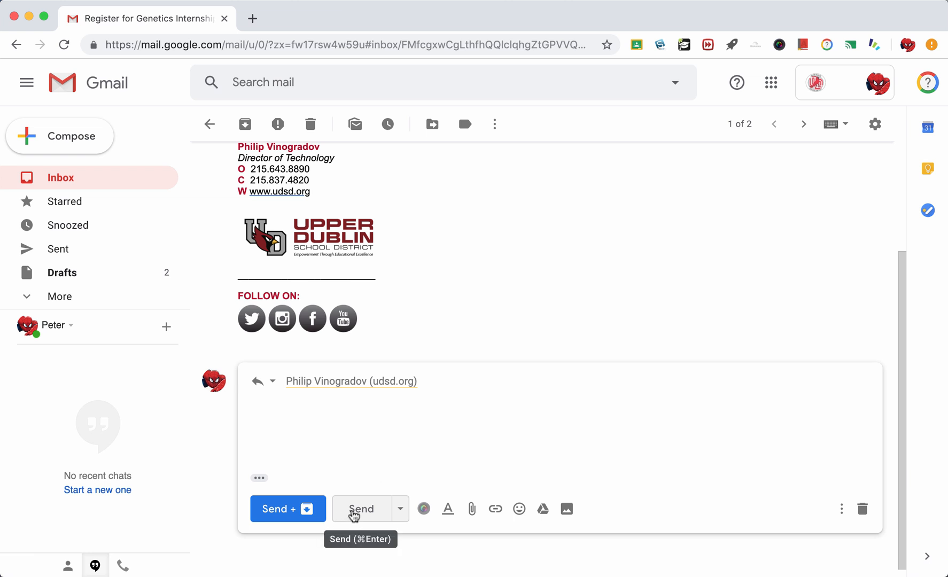
{"action": "left_click", "coordinate": [399, 513]}
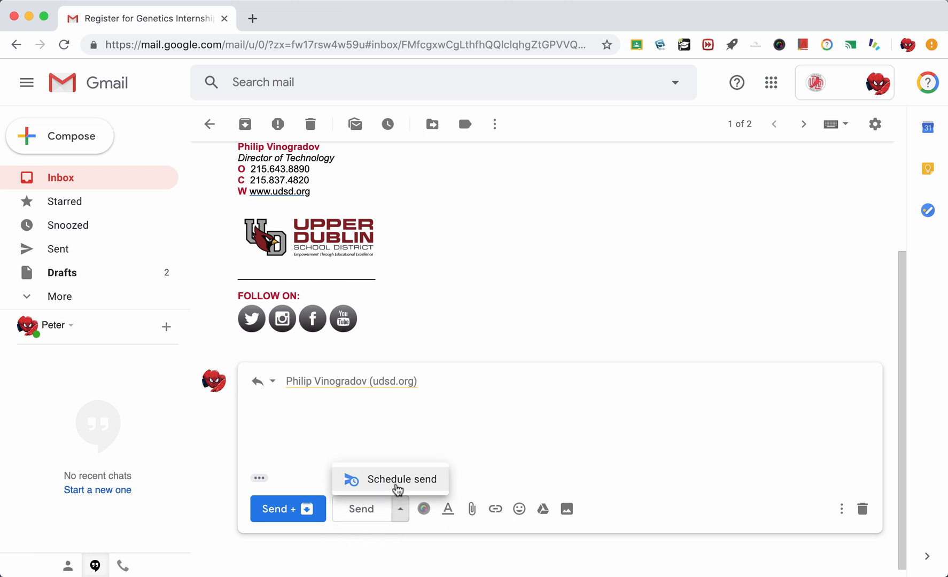
{"action": "left_click", "coordinate": [461, 435]}
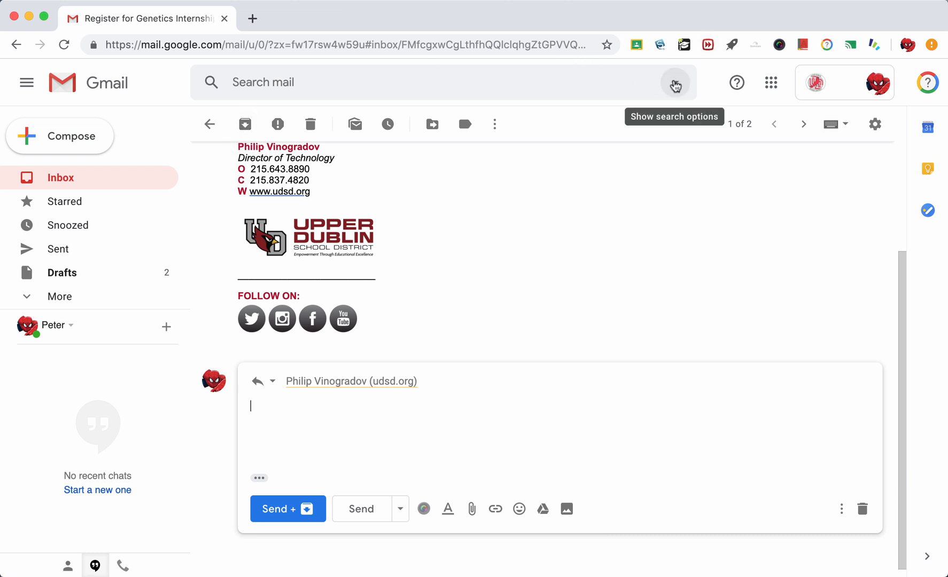
- Open and close the advanced search options, then discard the empty reply to Register for Genetics Internship
{"action": "left_click", "coordinate": [675, 82]}
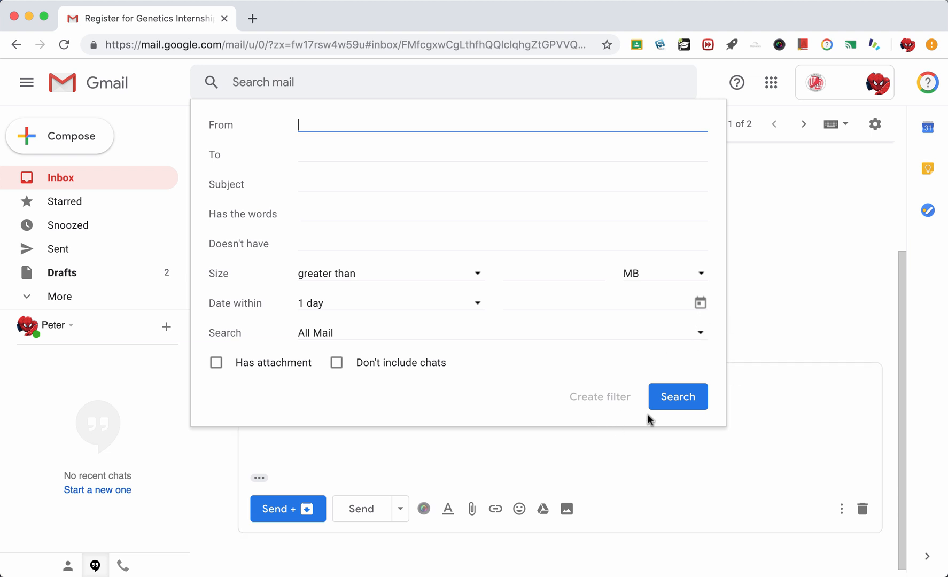
{"action": "left_click", "coordinate": [813, 415]}
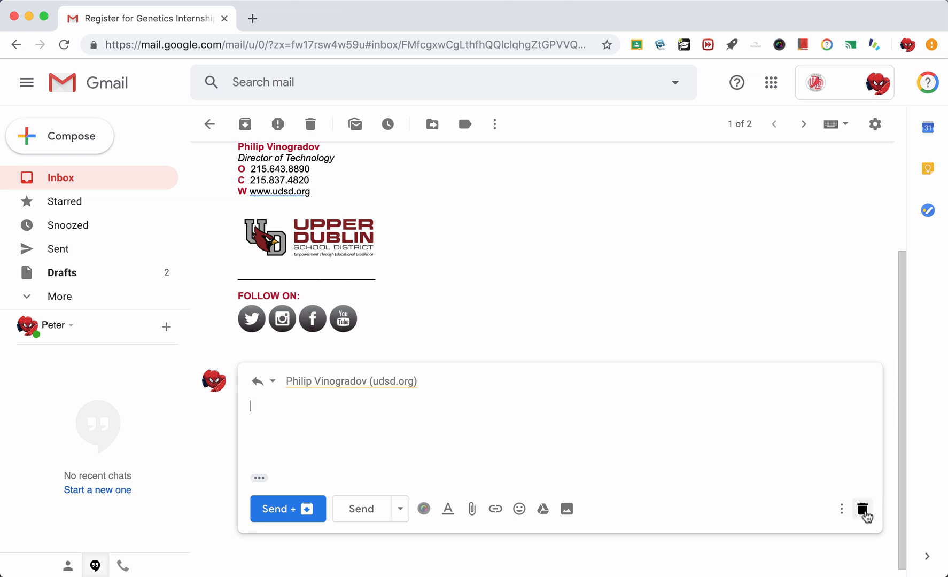
{"action": "left_click", "coordinate": [863, 510]}
{"action": "scroll", "coordinate": [759, 437], "scroll_direction": "up", "scroll_amount": 1}
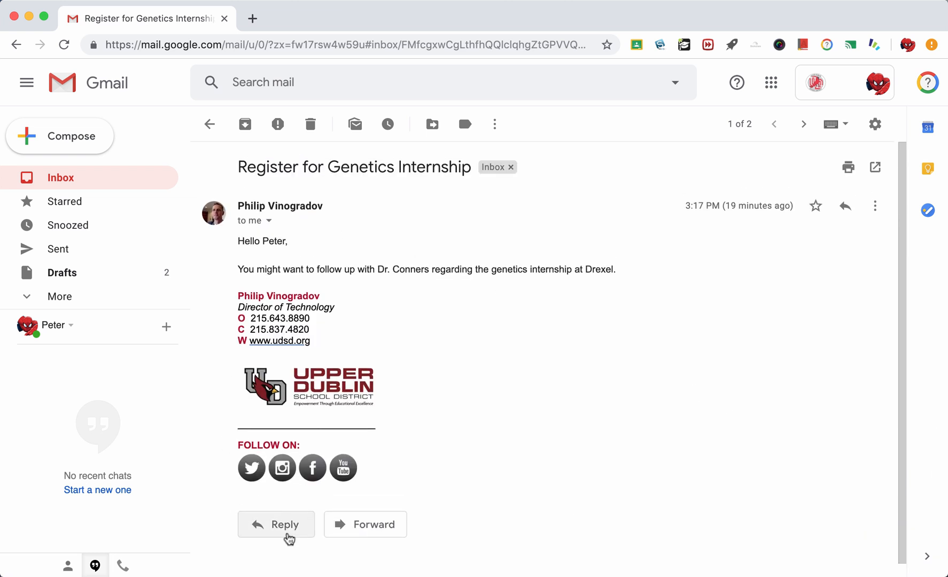
{"action": "left_click", "coordinate": [287, 533]}
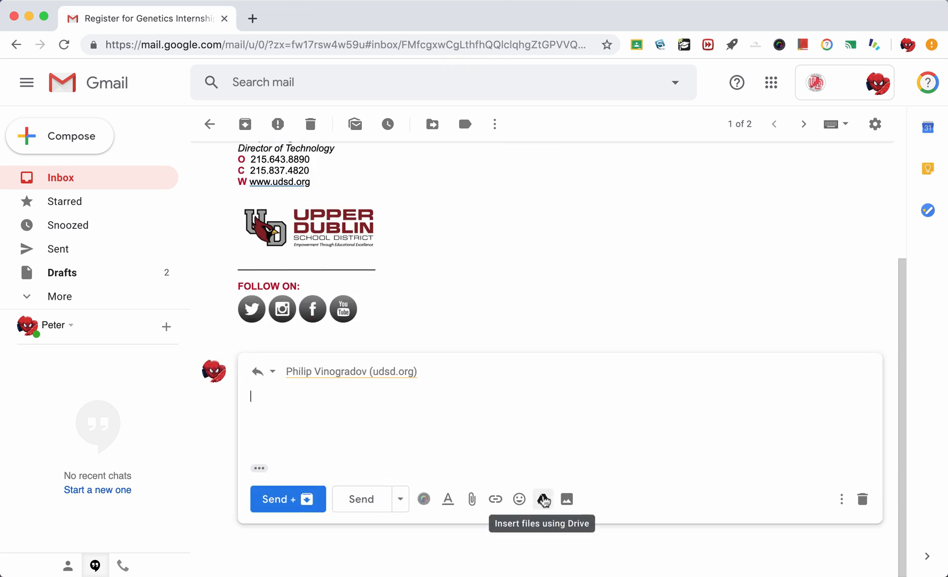
{"action": "left_click", "coordinate": [544, 500]}
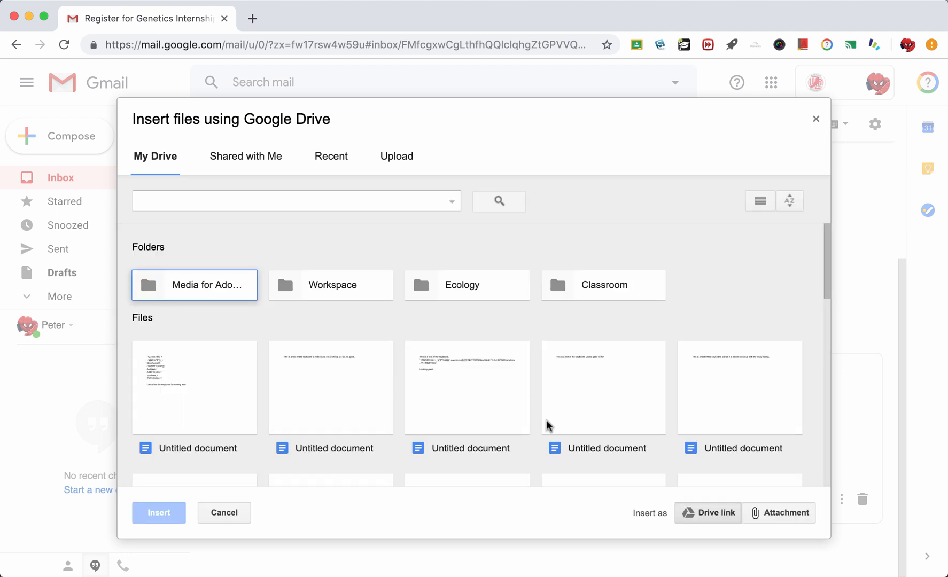
{"action": "scroll", "coordinate": [592, 437], "scroll_direction": "down", "scroll_amount": 5}
{"action": "scroll", "coordinate": [593, 436], "scroll_direction": "down", "scroll_amount": 2}
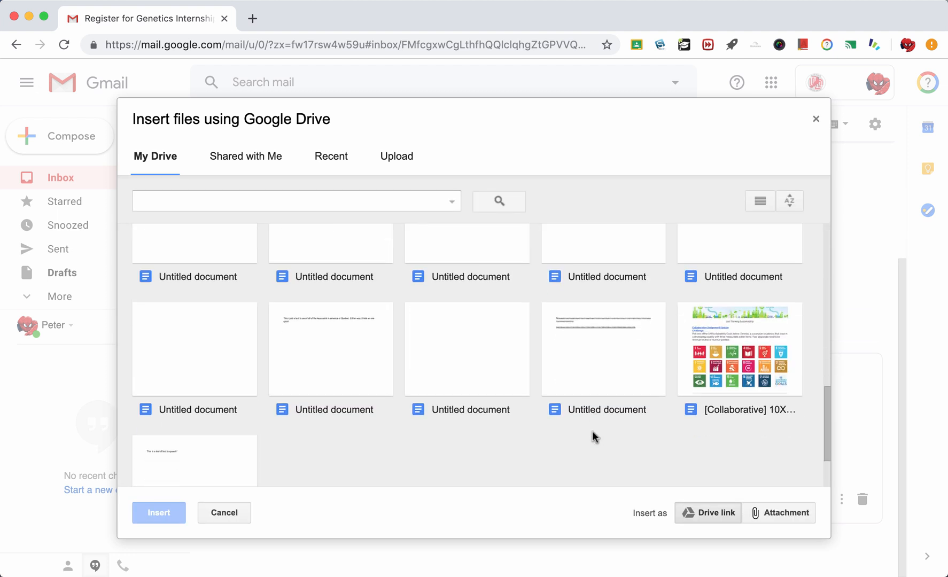
{"action": "left_click", "coordinate": [733, 333]}
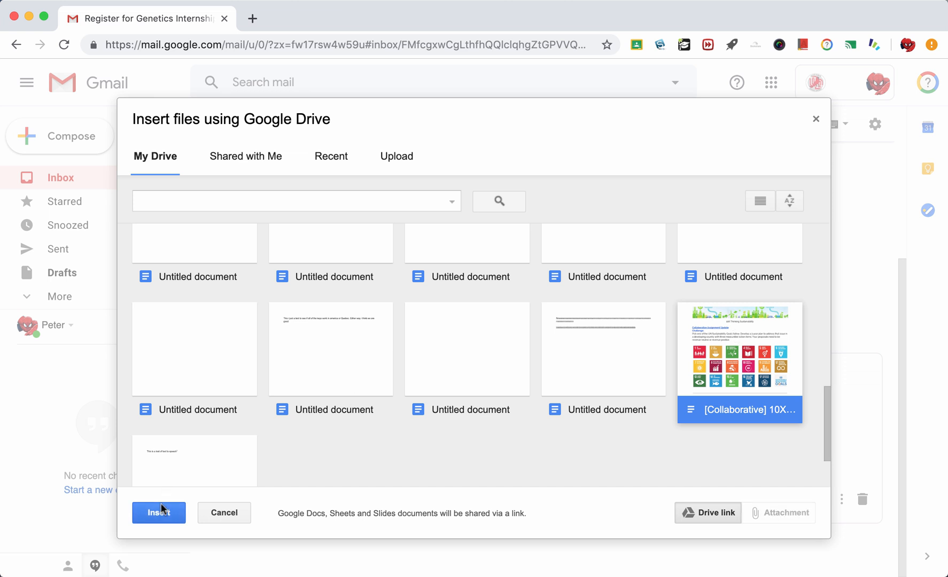
{"action": "left_click", "coordinate": [160, 512]}
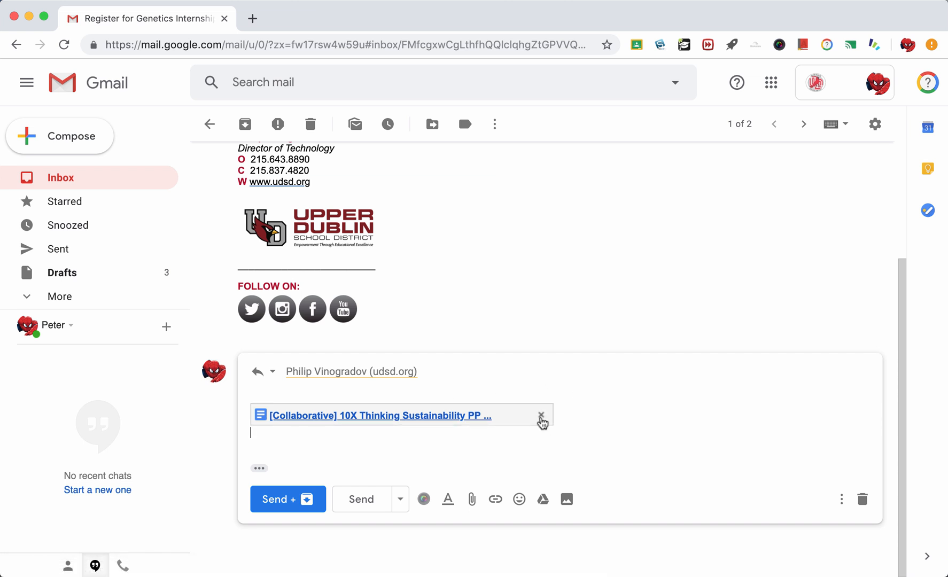
{"action": "left_click", "coordinate": [541, 415]}
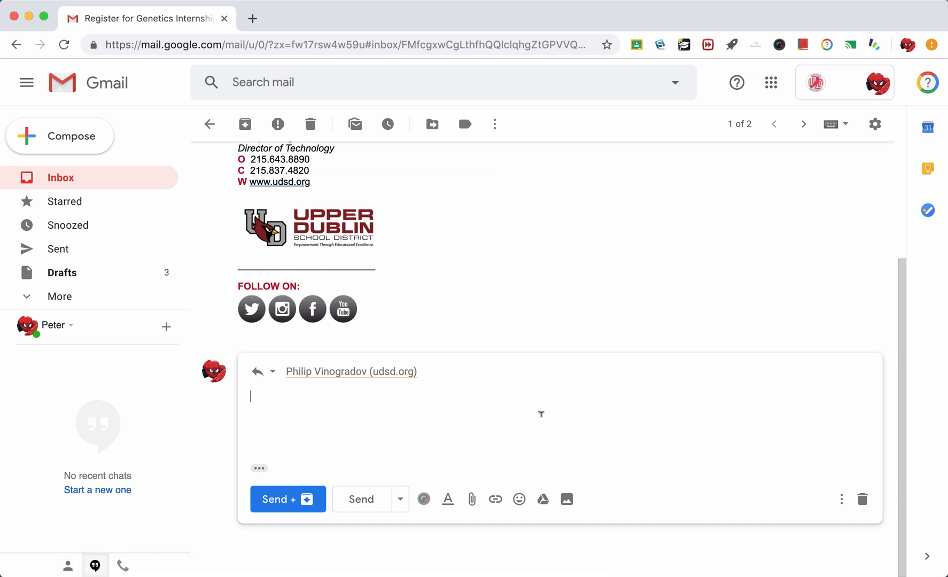
{"action": "left_click", "coordinate": [863, 499]}
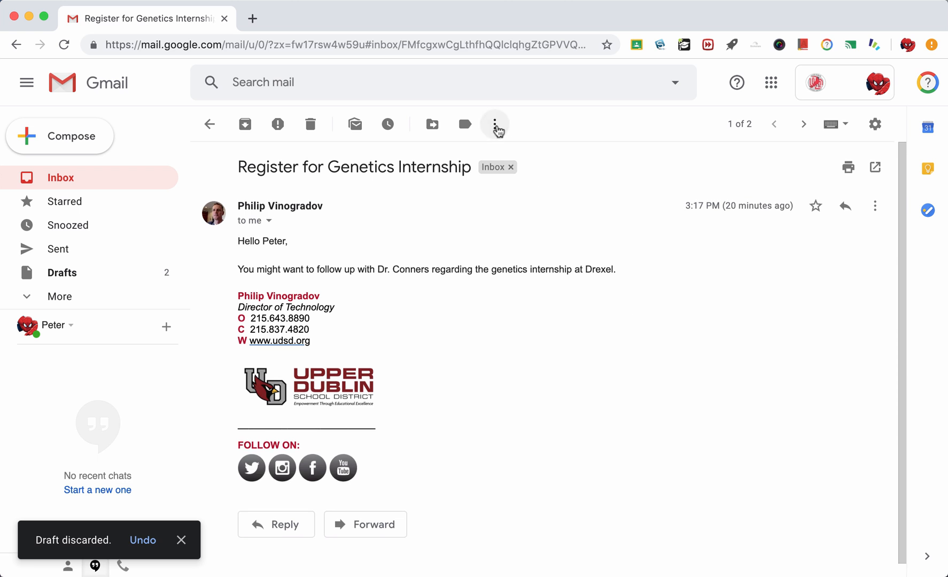
- Add the Register for Genetics Internship email to Tasks, dismissing the desktop notifications prompt
{"action": "left_click", "coordinate": [497, 129]}
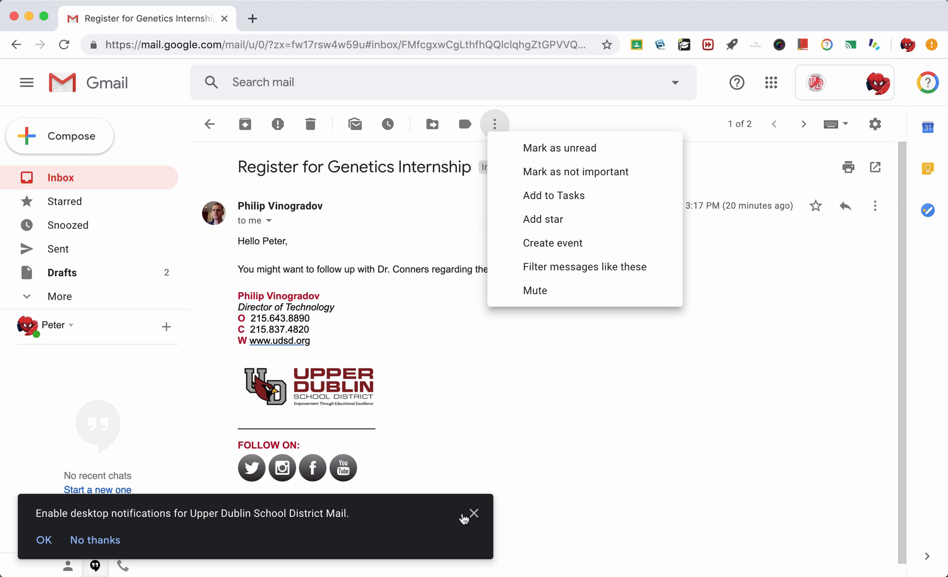
{"action": "left_click", "coordinate": [474, 514]}
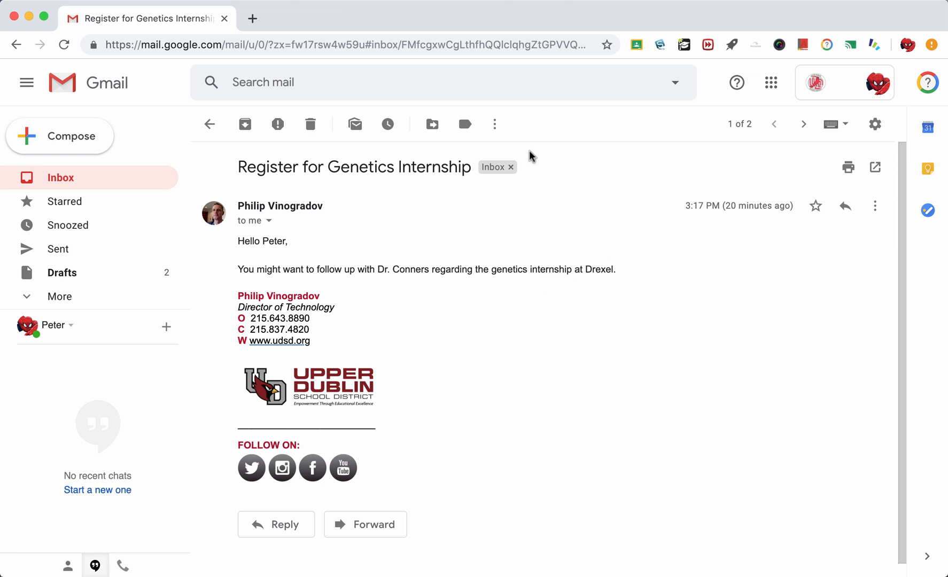
{"action": "left_click", "coordinate": [495, 126]}
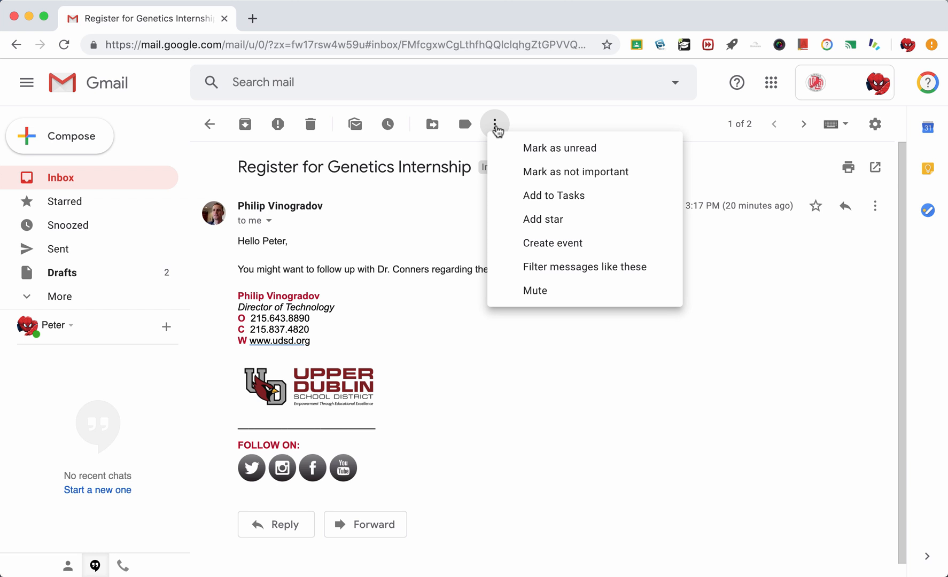
{"action": "left_click", "coordinate": [558, 196]}
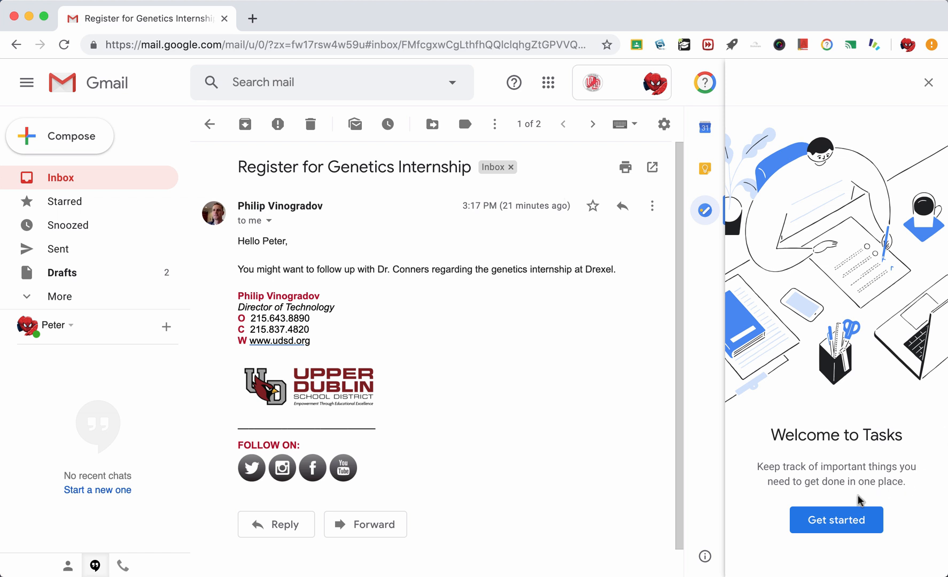
{"action": "left_click", "coordinate": [839, 526]}
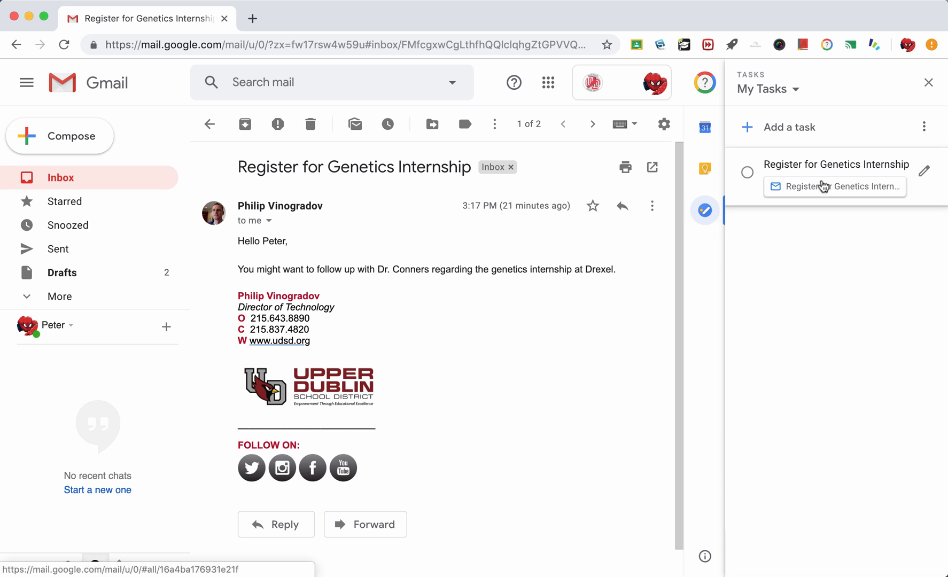
- Edit the new task and pick April 25 as its date
{"action": "left_click", "coordinate": [925, 171]}
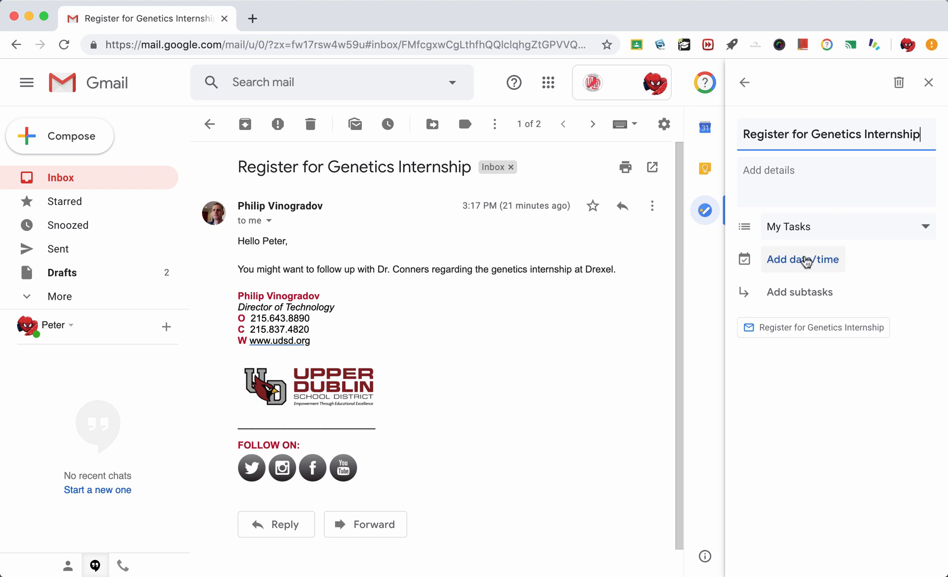
{"action": "left_click", "coordinate": [806, 262]}
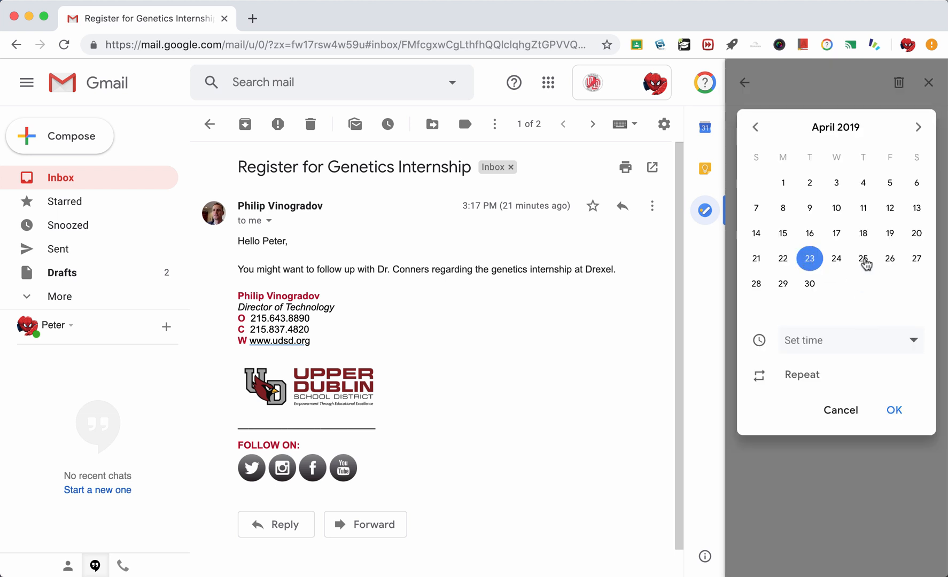
{"action": "left_click", "coordinate": [865, 260]}
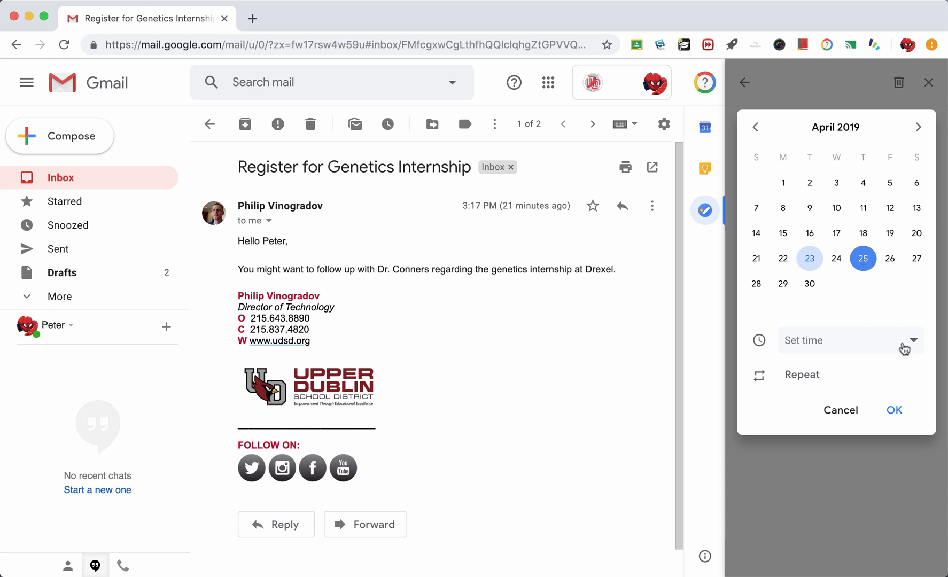
- Set the internship task to 11:00 AM on Thu, Apr 25, then close the Tasks panel
{"action": "left_click", "coordinate": [903, 348]}
{"action": "left_click", "coordinate": [834, 453]}
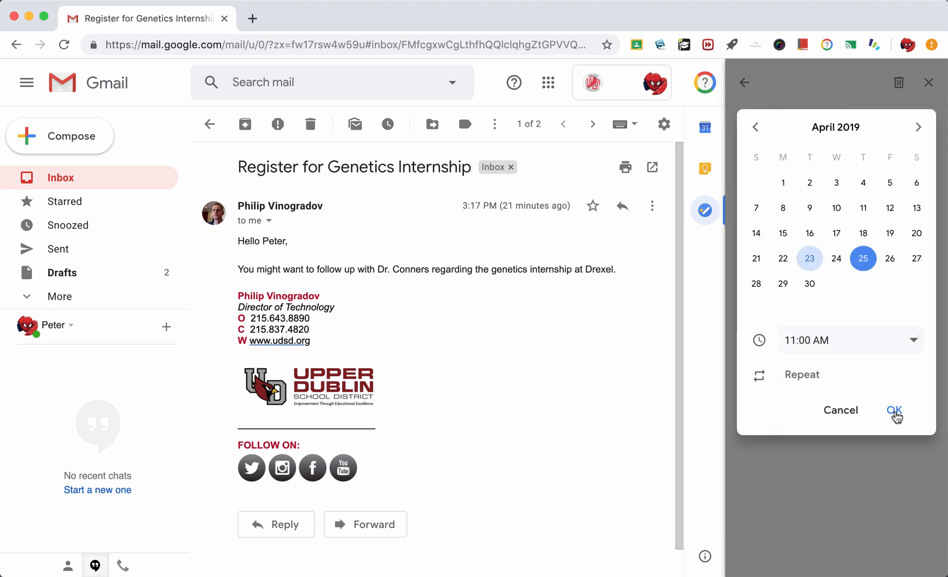
{"action": "left_click", "coordinate": [895, 412]}
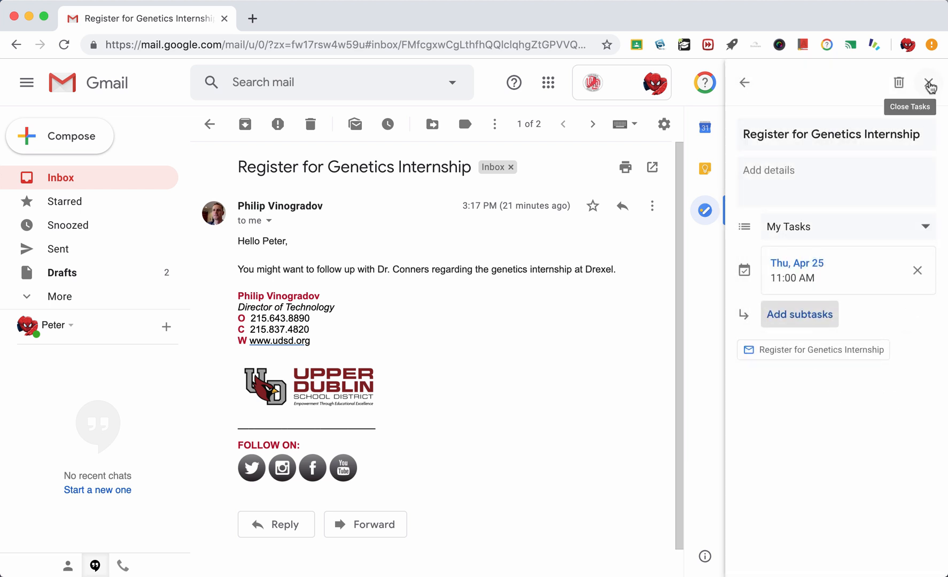
{"action": "left_click", "coordinate": [929, 83]}
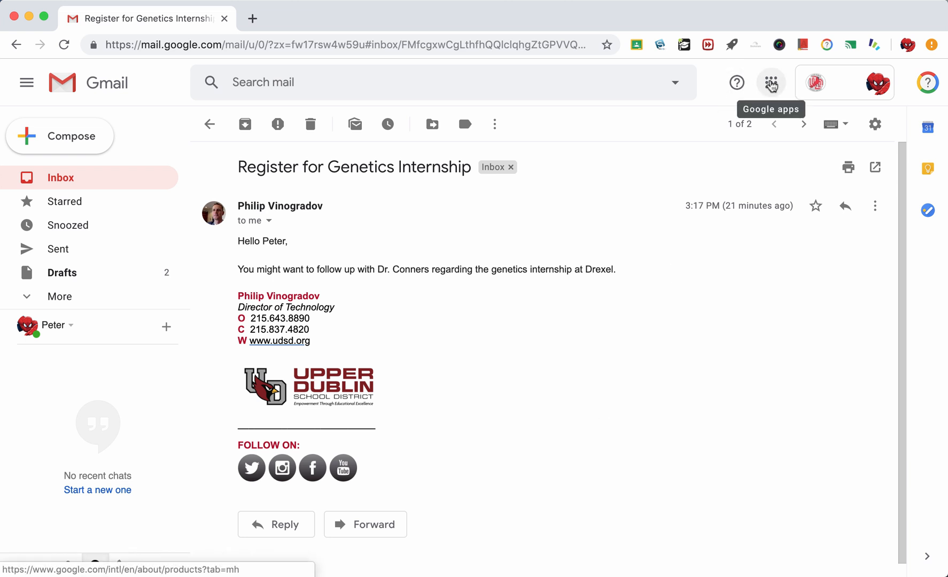
- Browse the Google apps list from Gmail and launch Calendar in a new tab
{"action": "left_click", "coordinate": [771, 85]}
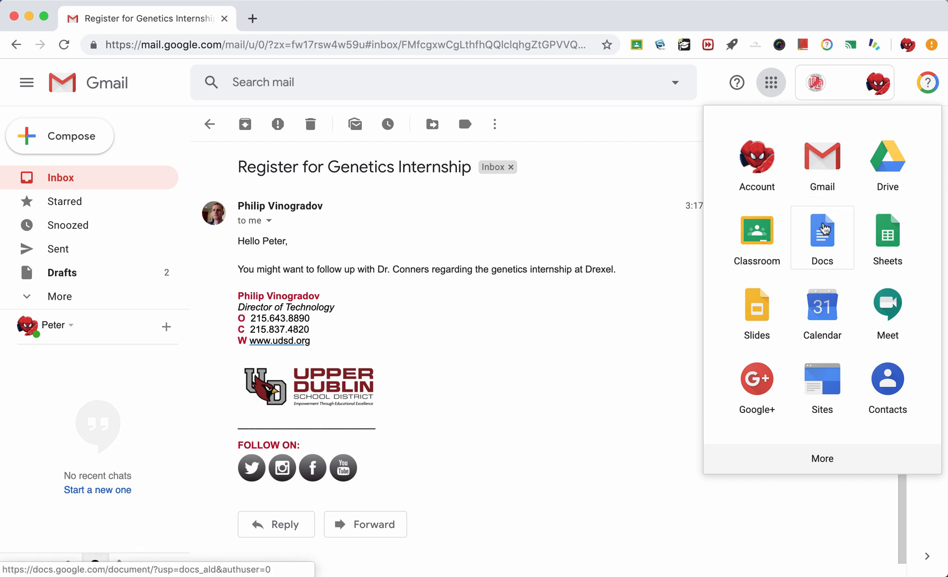
{"action": "scroll", "coordinate": [843, 301], "scroll_direction": "down", "scroll_amount": 5}
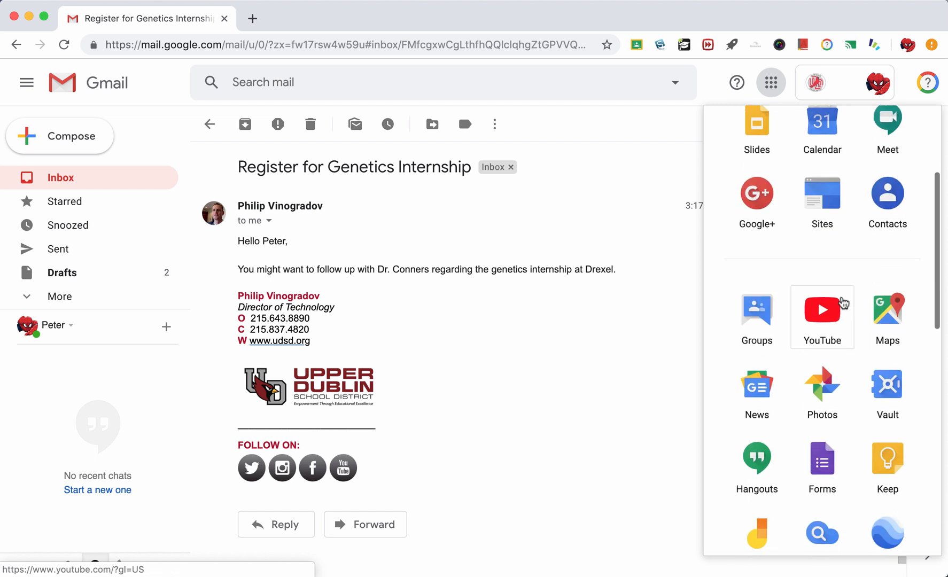
{"action": "scroll", "coordinate": [844, 303], "scroll_direction": "down", "scroll_amount": 7}
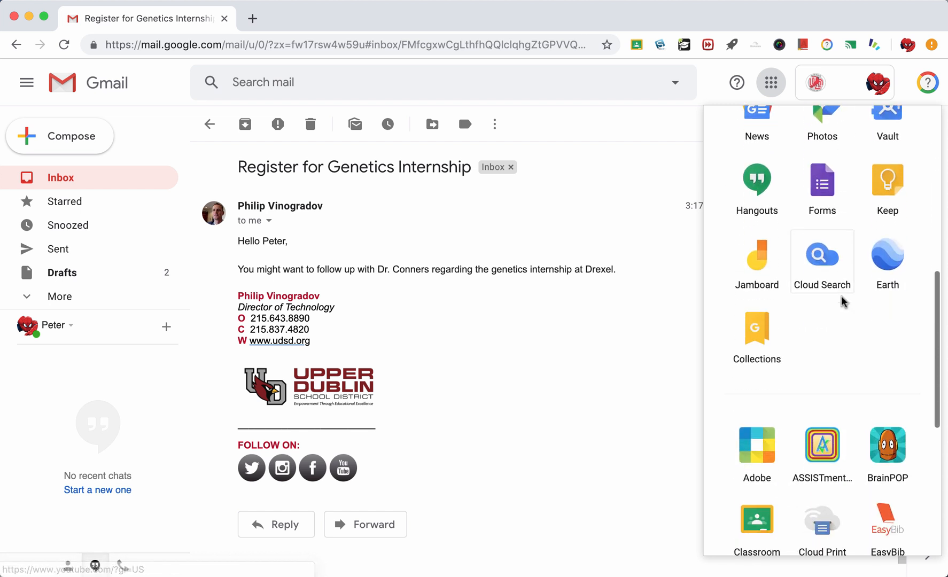
{"action": "scroll", "coordinate": [843, 302], "scroll_direction": "down", "scroll_amount": 4}
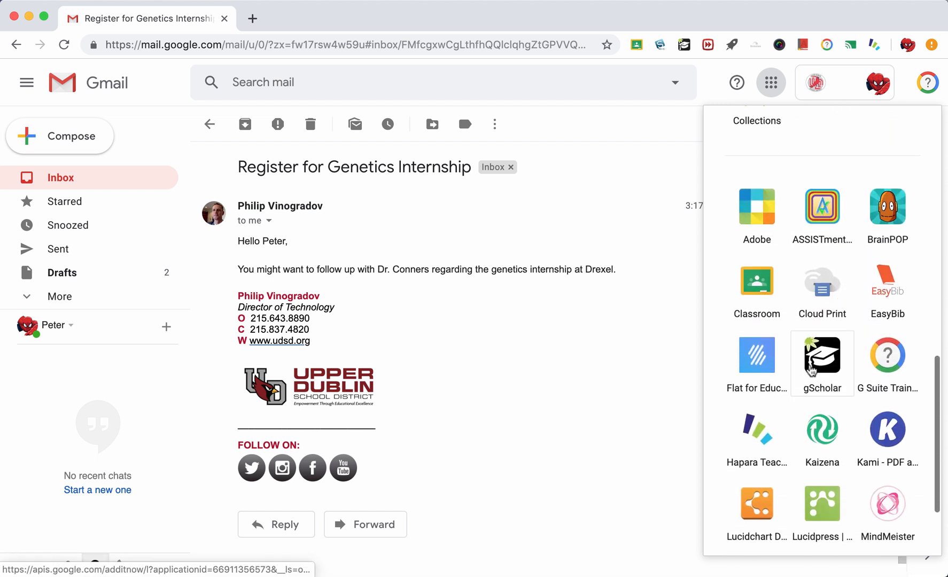
{"action": "scroll", "coordinate": [857, 309], "scroll_direction": "up", "scroll_amount": 12}
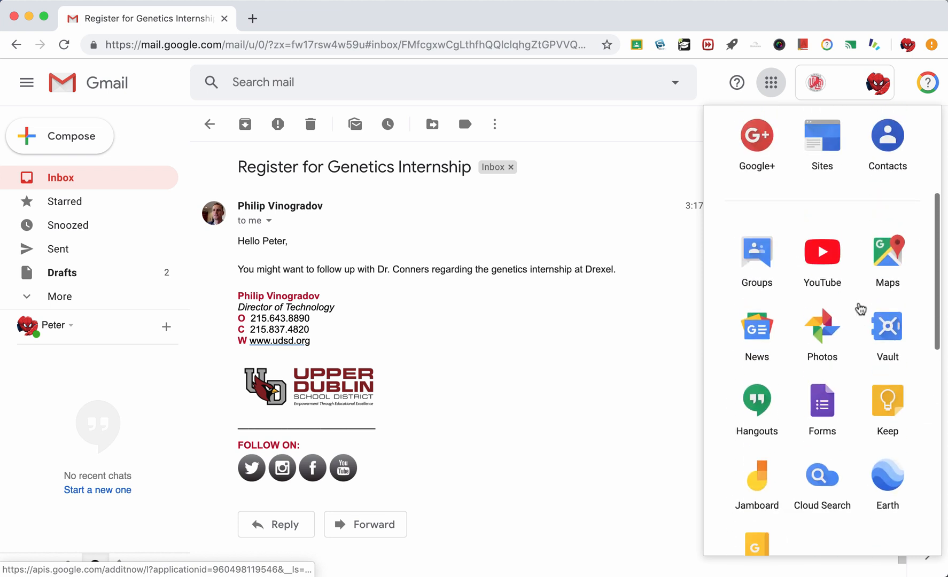
{"action": "scroll", "coordinate": [861, 309], "scroll_direction": "up", "scroll_amount": 3}
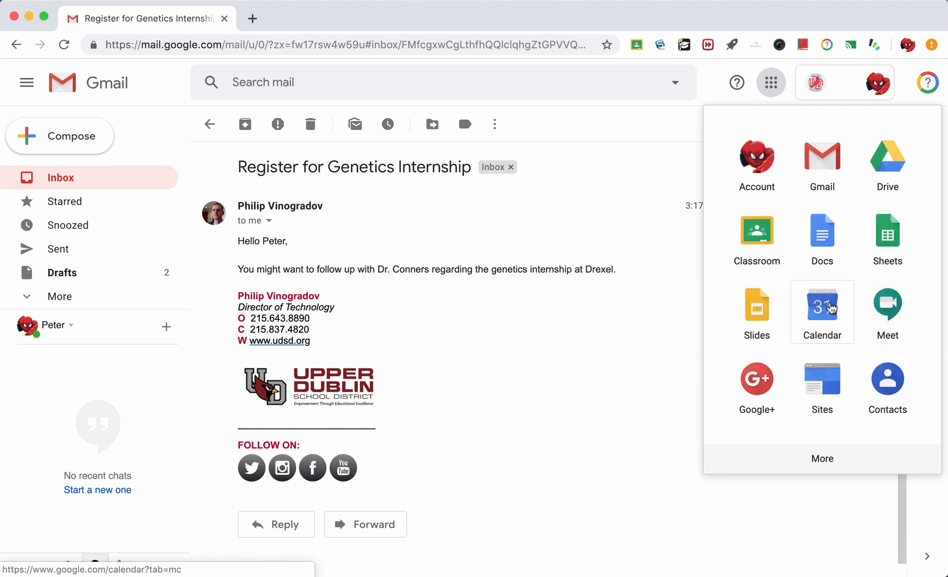
{"action": "left_click", "coordinate": [831, 306]}
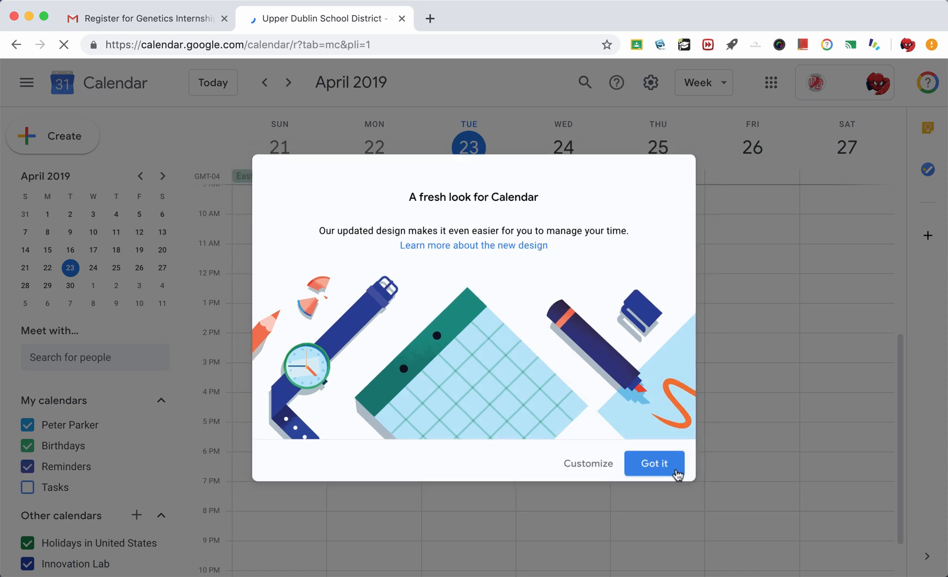
- Dismiss Calendar's welcome and permission notices, then review the Register internship task on April 25
{"action": "left_click", "coordinate": [654, 463]}
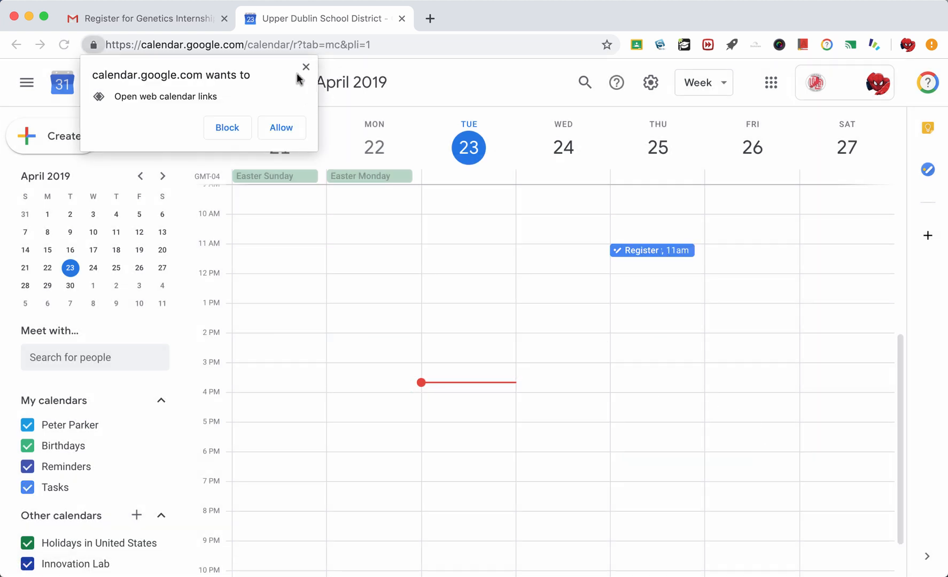
{"action": "left_click", "coordinate": [306, 67]}
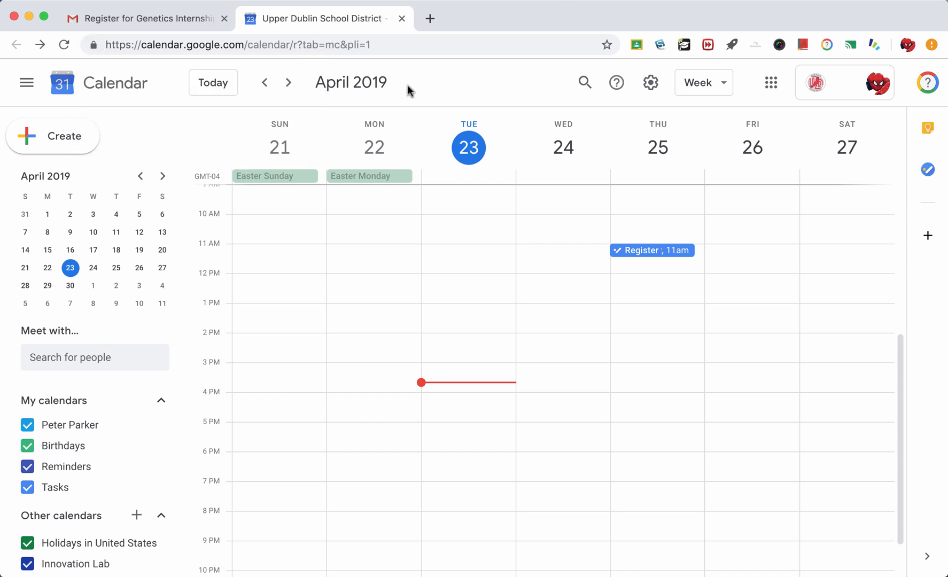
{"action": "left_click", "coordinate": [655, 252]}
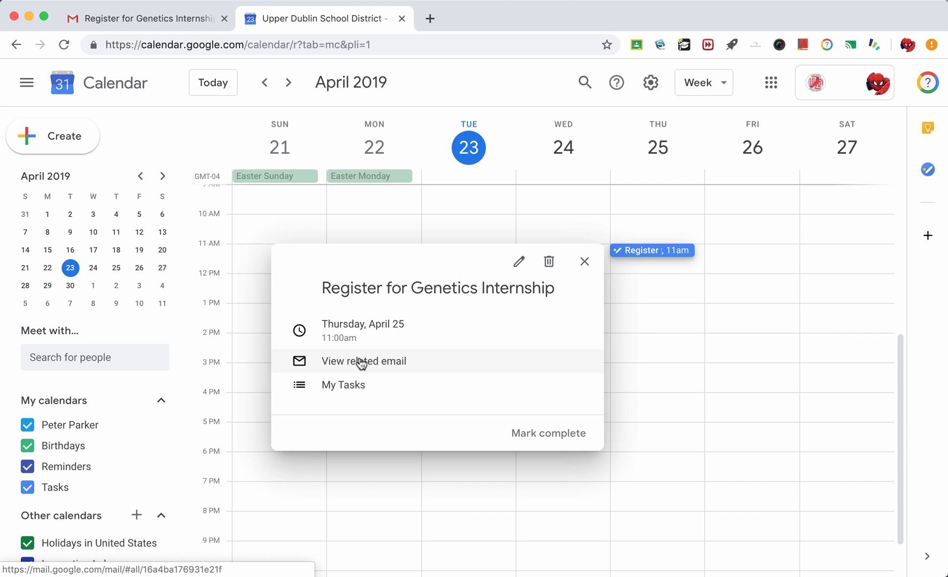
{"action": "left_click", "coordinate": [586, 262]}
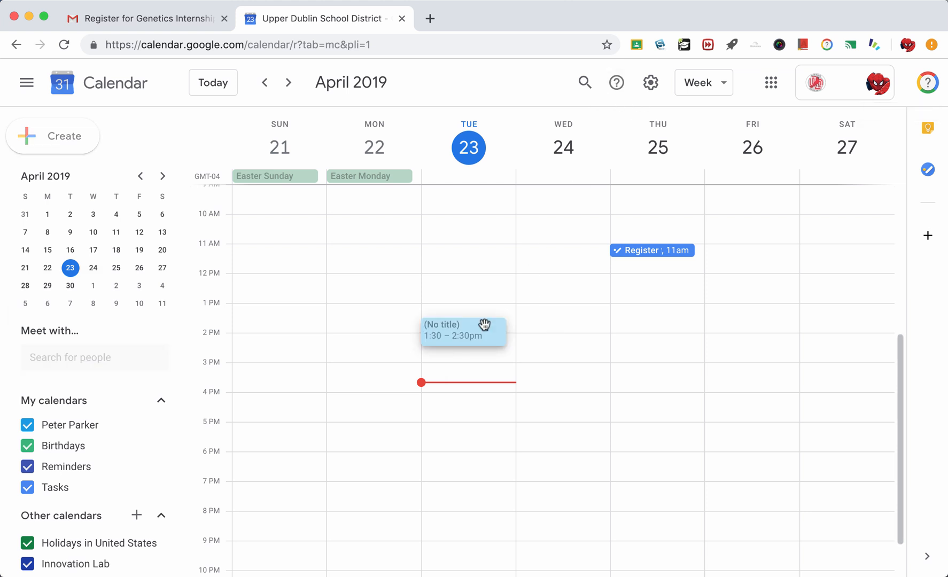
- Create a Tuesday 1:30–2:30pm event titled 'Sample Event' and open its full editing page
{"action": "left_click", "coordinate": [484, 325]}
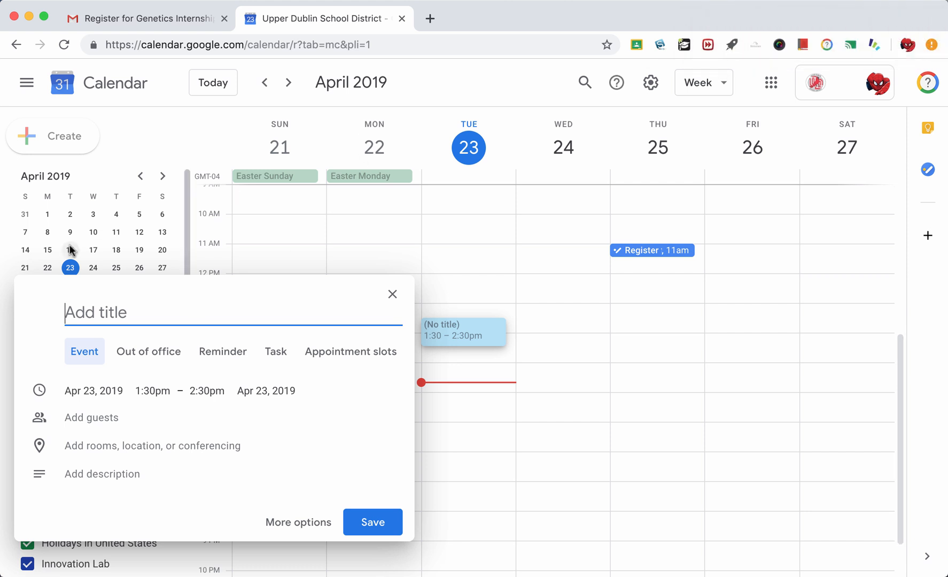
{"action": "type", "text": "Sa"}
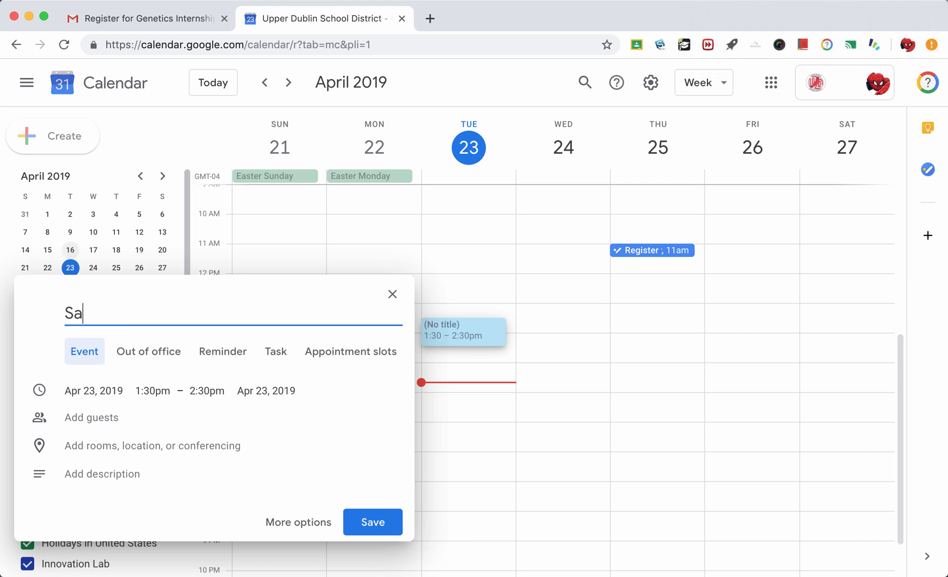
{"action": "type", "text": "mple Event"}
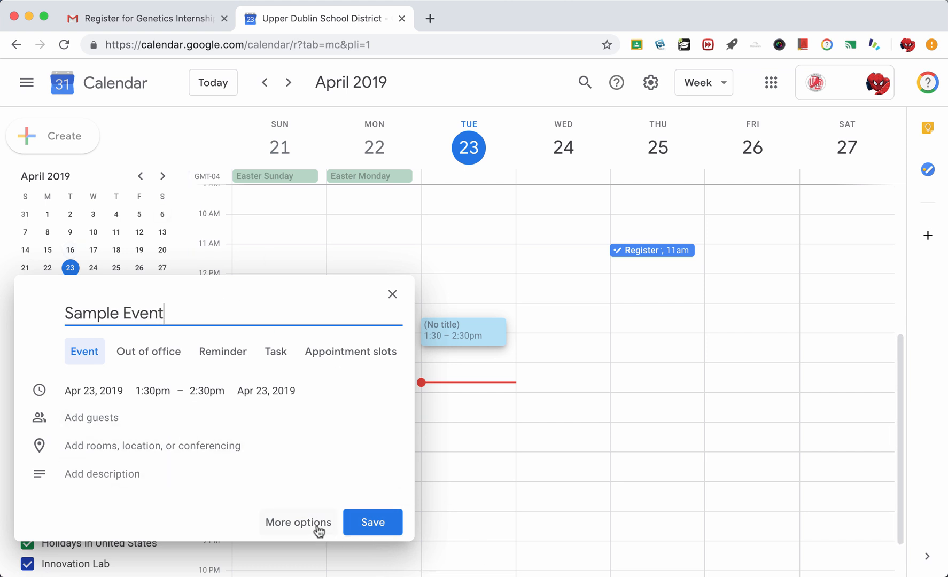
{"action": "left_click", "coordinate": [299, 523]}
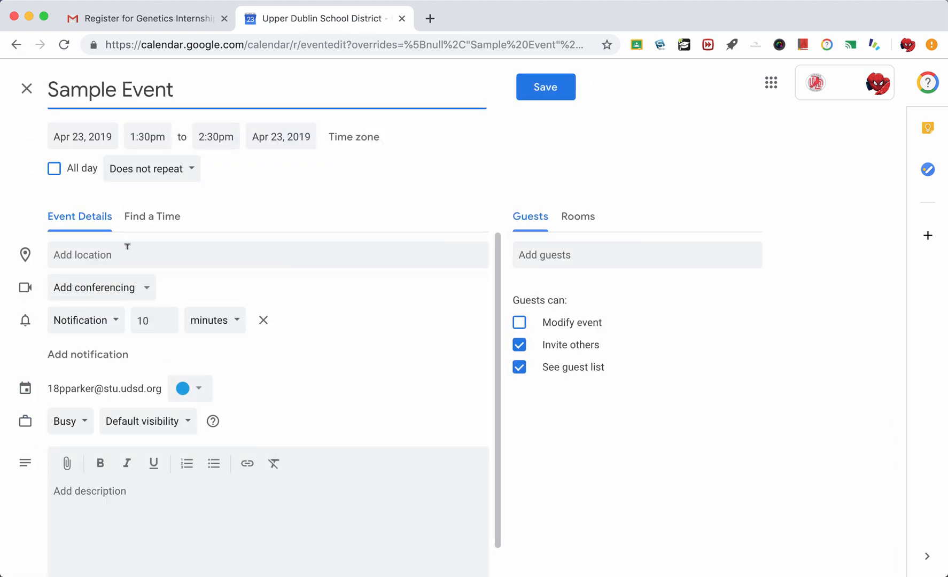
- Invite a suggested guest to Sample Event and compare busy times in Find a Time
{"action": "left_click", "coordinate": [585, 249]}
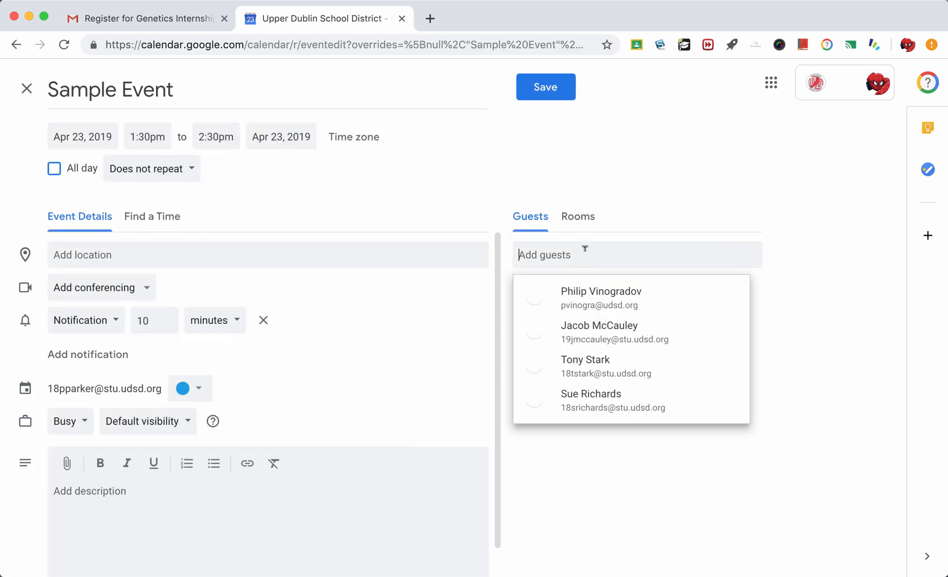
{"action": "left_click", "coordinate": [595, 289]}
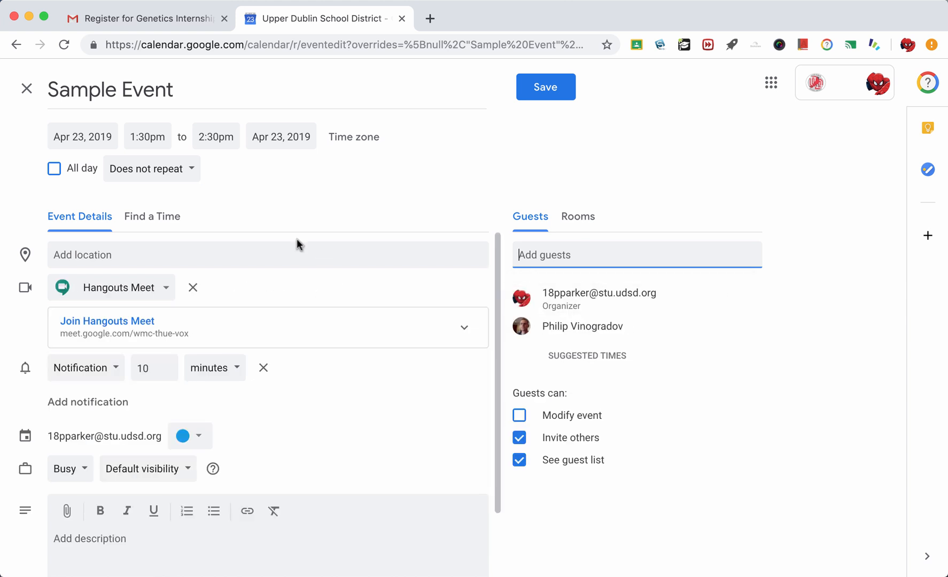
{"action": "left_click", "coordinate": [154, 216]}
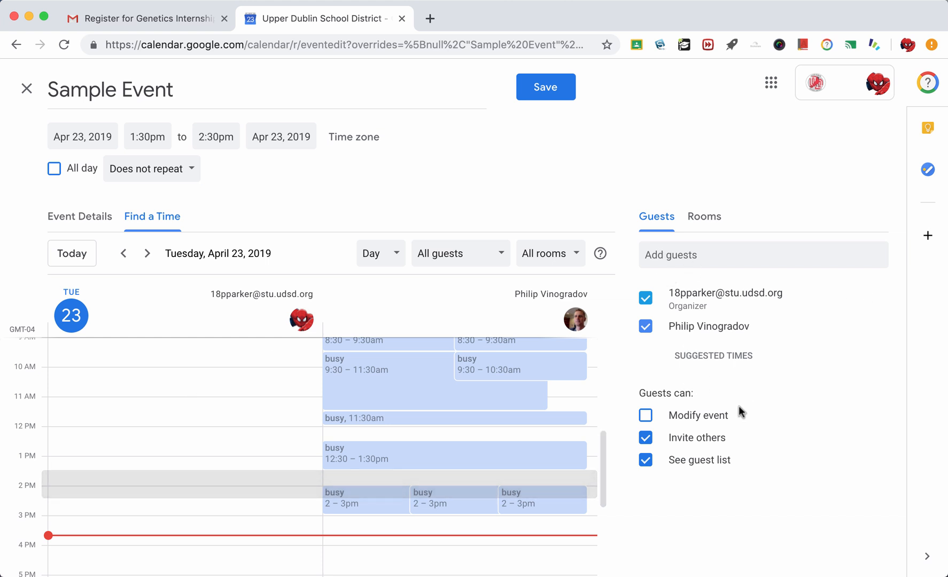
{"action": "left_click", "coordinate": [84, 220]}
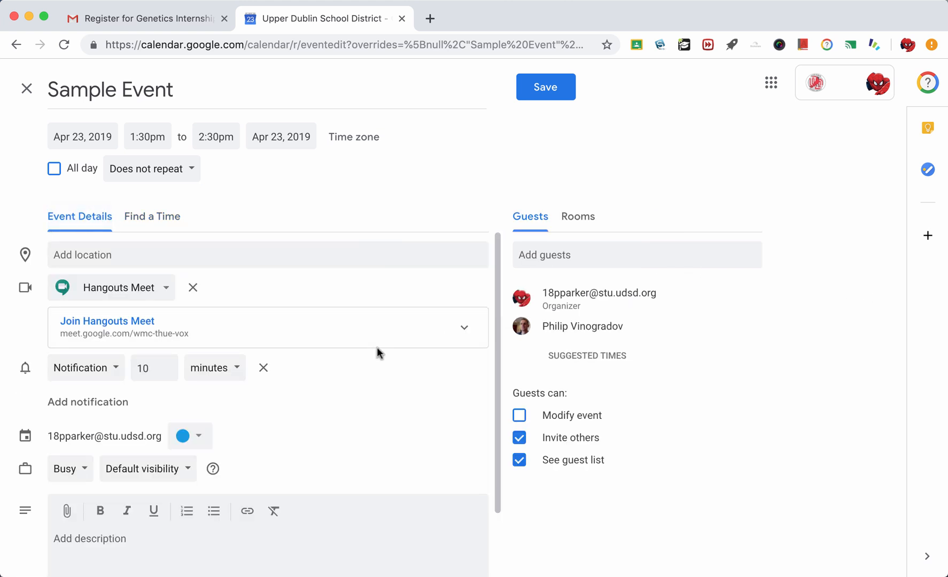
- Discard the unsaved Sample Event draft and return to the April week view
{"action": "scroll", "coordinate": [377, 353], "scroll_direction": "down", "scroll_amount": 2}
{"action": "scroll", "coordinate": [377, 354], "scroll_direction": "up", "scroll_amount": 2}
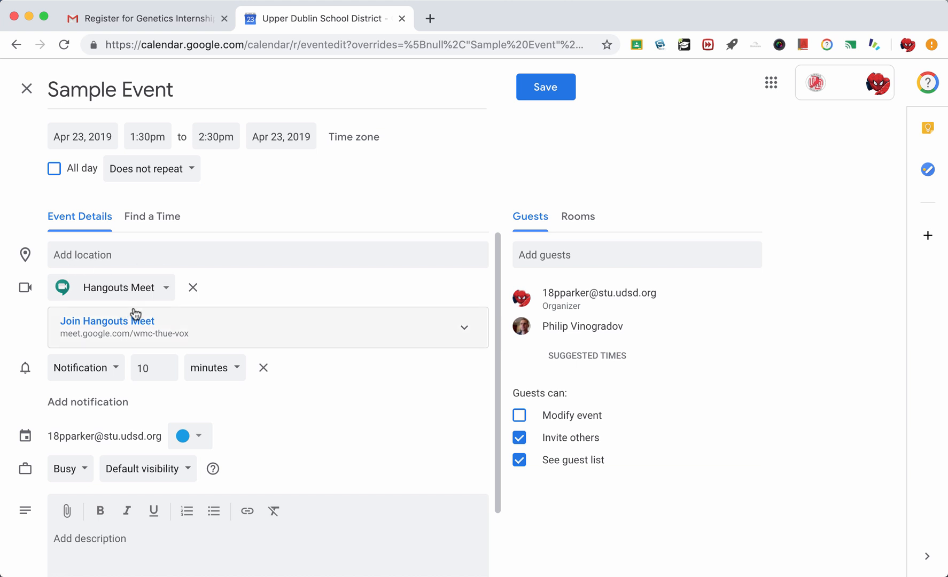
{"action": "scroll", "coordinate": [388, 415], "scroll_direction": "down", "scroll_amount": 2}
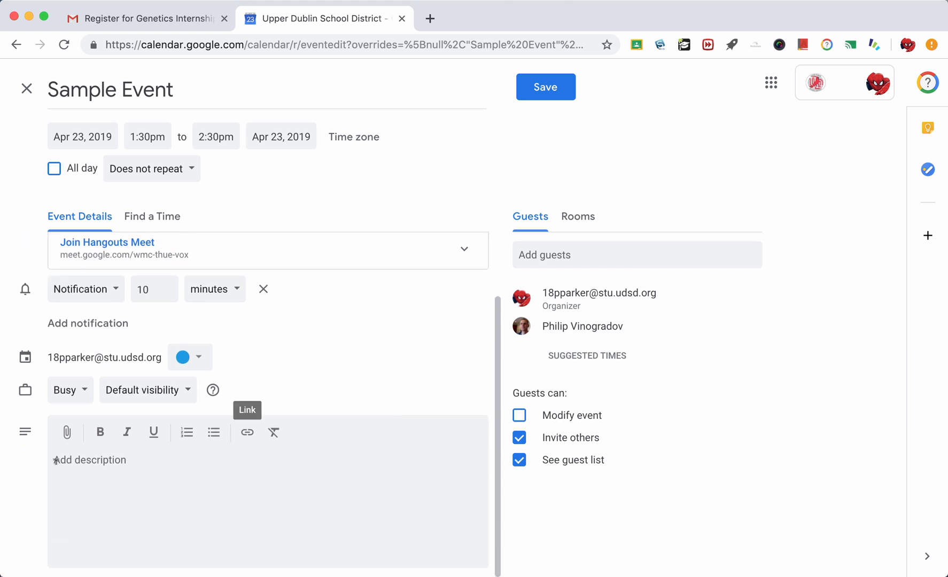
{"action": "left_click", "coordinate": [218, 445]}
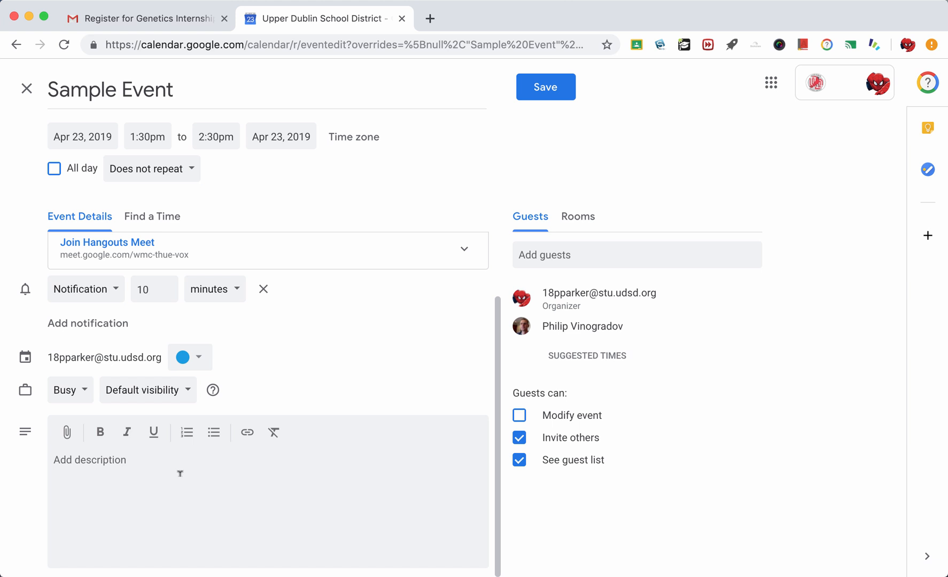
{"action": "scroll", "coordinate": [344, 324], "scroll_direction": "up", "scroll_amount": 2}
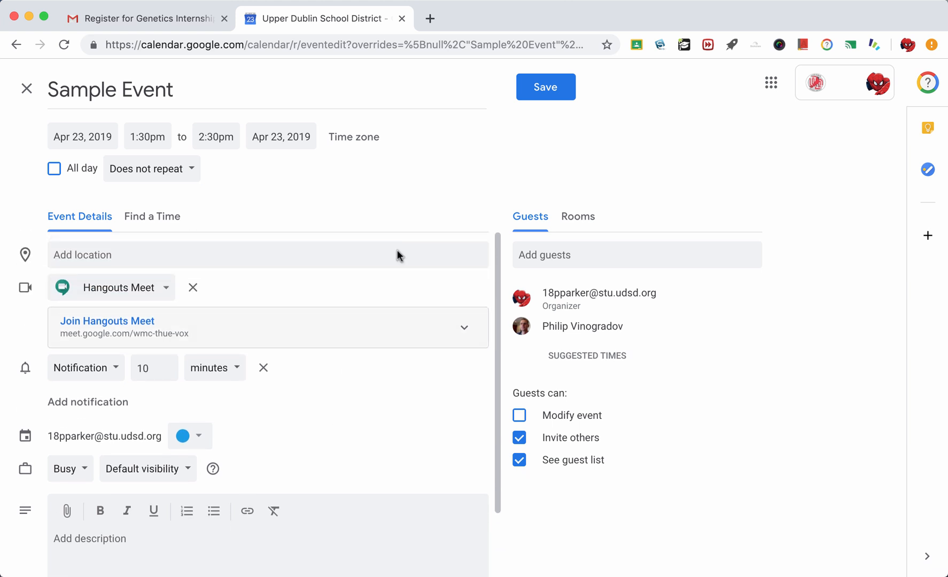
{"action": "left_click", "coordinate": [27, 88]}
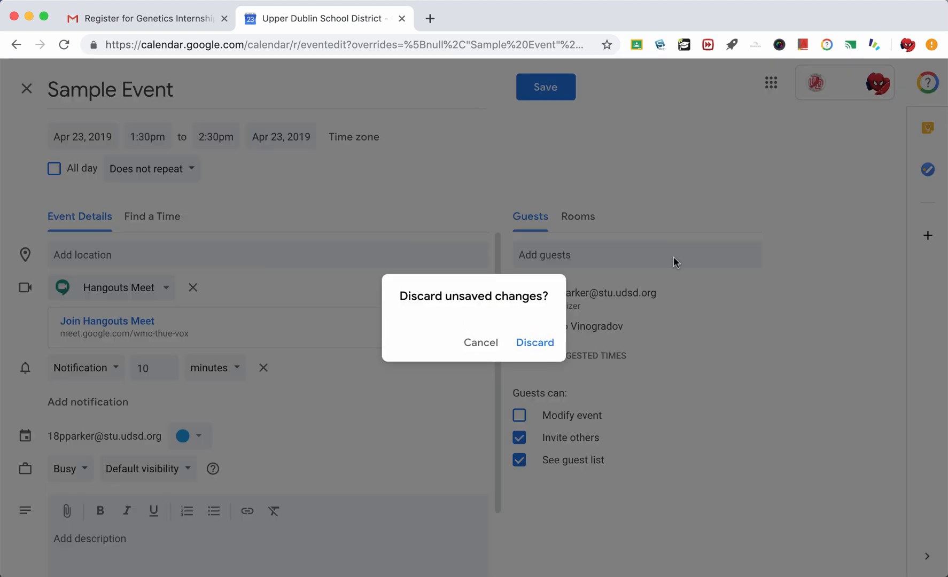
{"action": "left_click", "coordinate": [545, 350]}
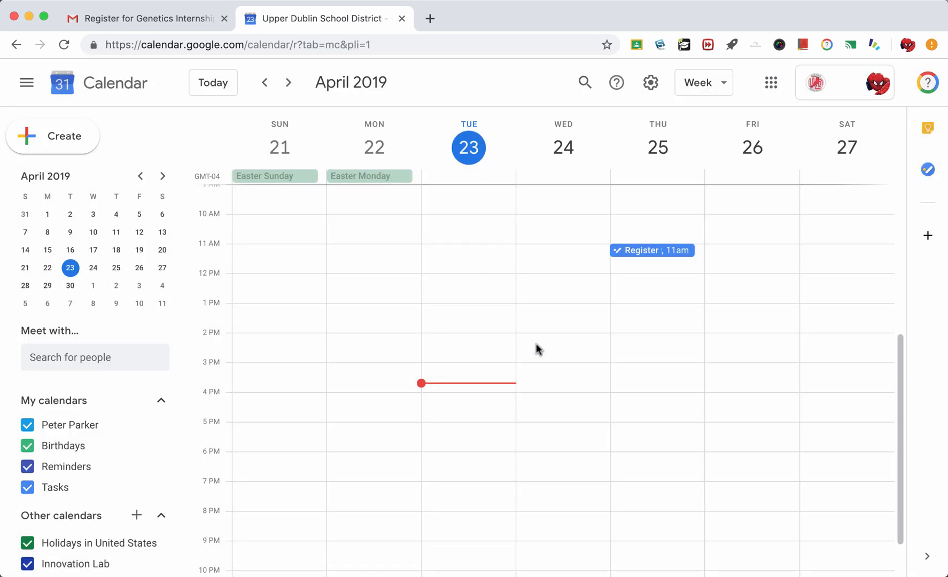
- Dismiss the notifications prompt and launch Google Drive from the apps grid in a new tab
{"action": "left_click", "coordinate": [771, 82]}
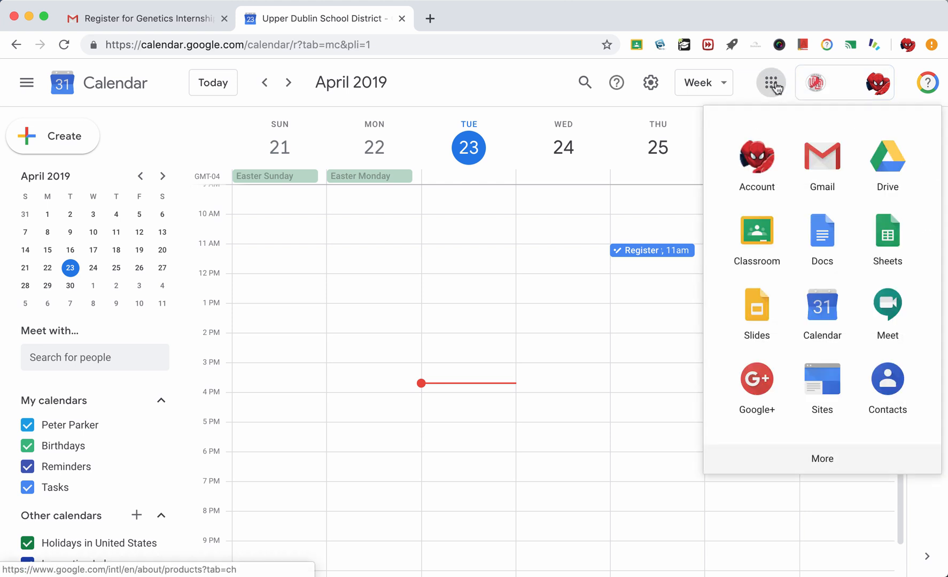
{"action": "left_click", "coordinate": [897, 152]}
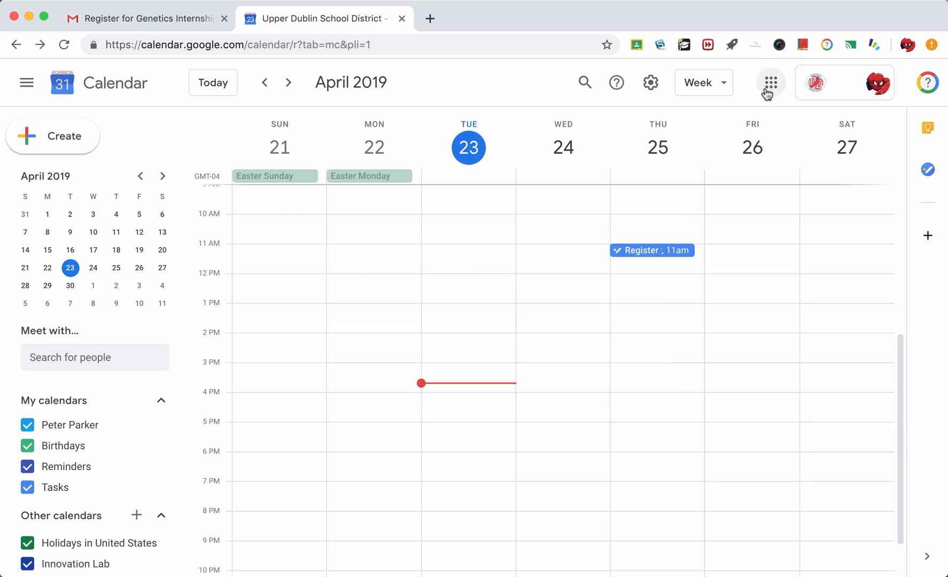
{"action": "left_click", "coordinate": [772, 82]}
{"action": "left_click", "coordinate": [883, 163]}
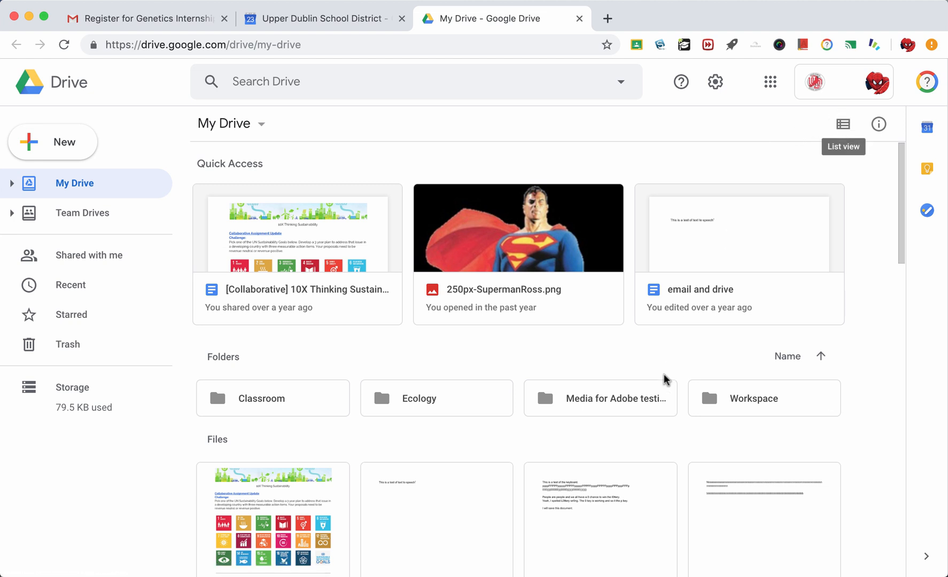
- Switch My Drive to list view with Owner, Last modified and File size columns
{"action": "scroll", "coordinate": [664, 374], "scroll_direction": "down", "scroll_amount": 15}
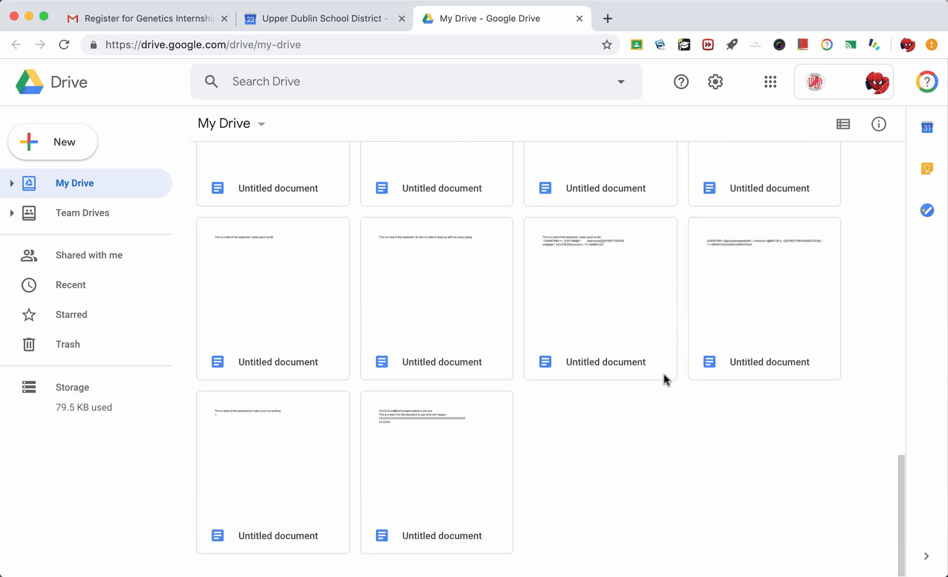
{"action": "scroll", "coordinate": [664, 378], "scroll_direction": "up", "scroll_amount": 6}
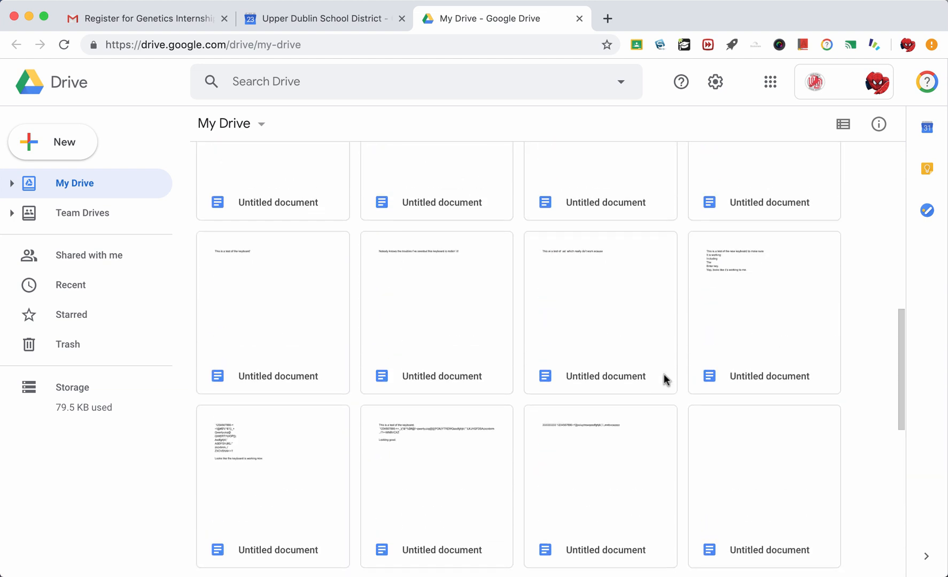
{"action": "scroll", "coordinate": [664, 377], "scroll_direction": "up", "scroll_amount": 9}
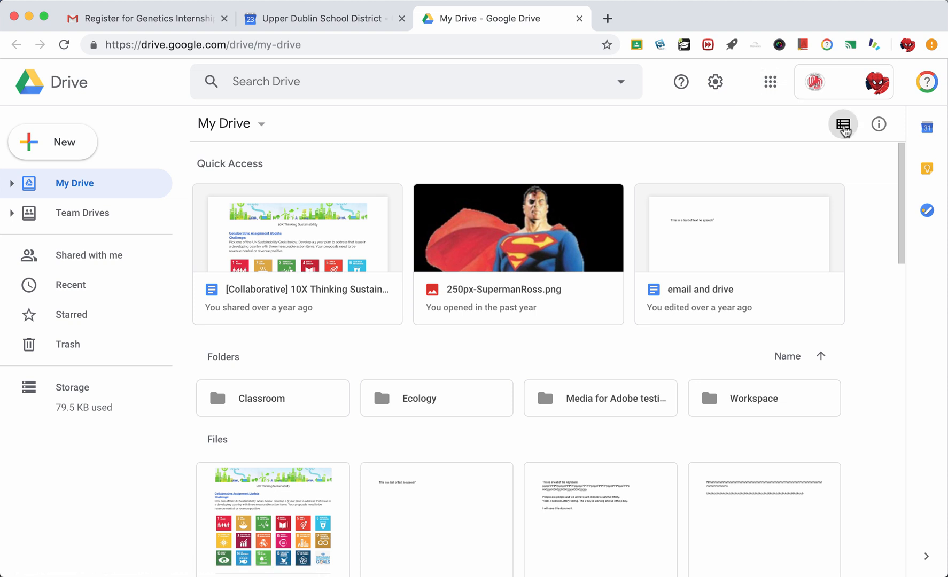
{"action": "left_click", "coordinate": [844, 126]}
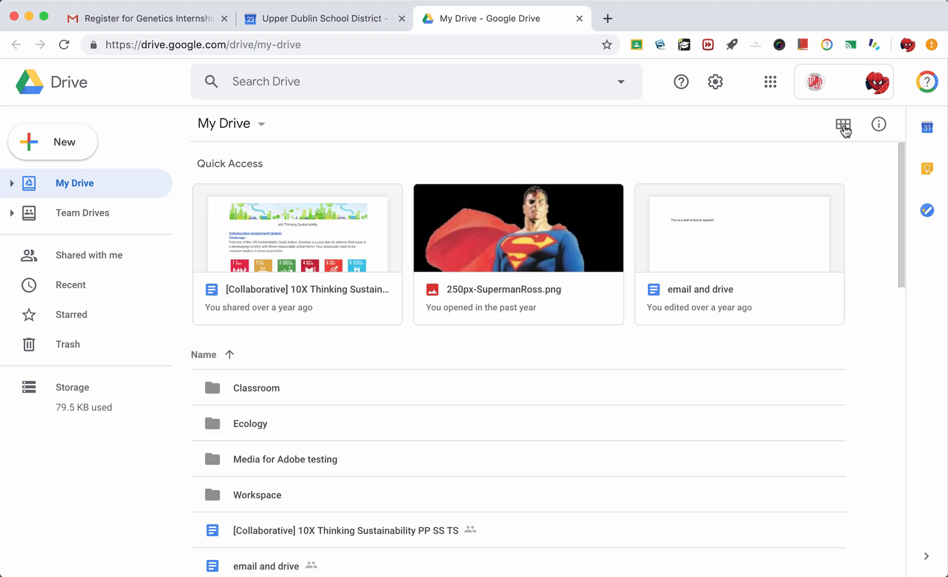
{"action": "scroll", "coordinate": [543, 495], "scroll_direction": "down", "scroll_amount": 2}
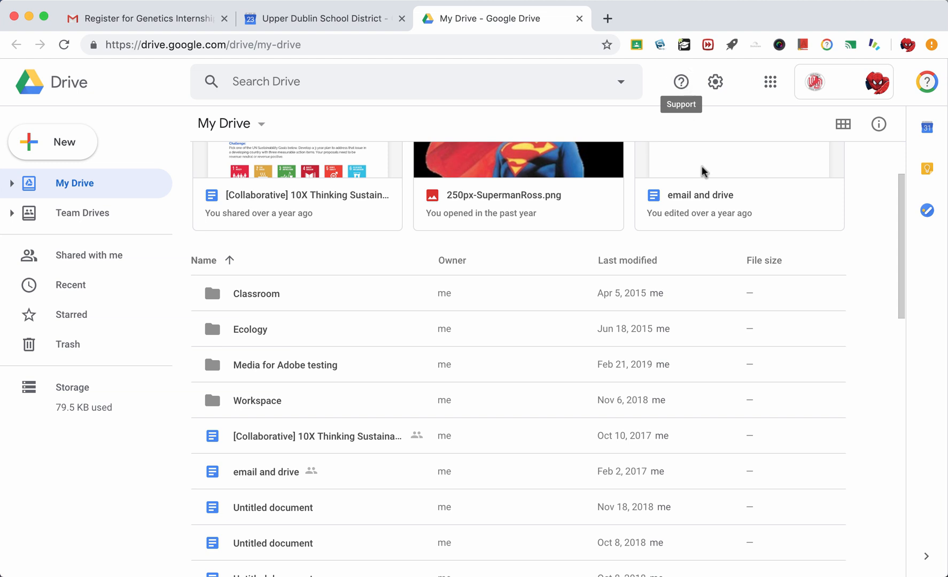
{"action": "scroll", "coordinate": [709, 302], "scroll_direction": "down", "scroll_amount": 2}
{"action": "scroll", "coordinate": [710, 302], "scroll_direction": "up", "scroll_amount": 4}
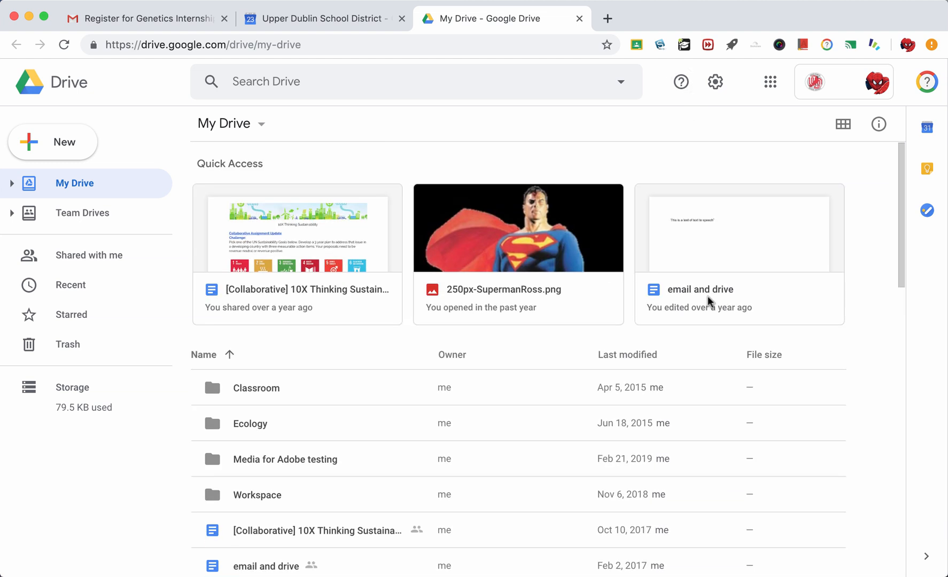